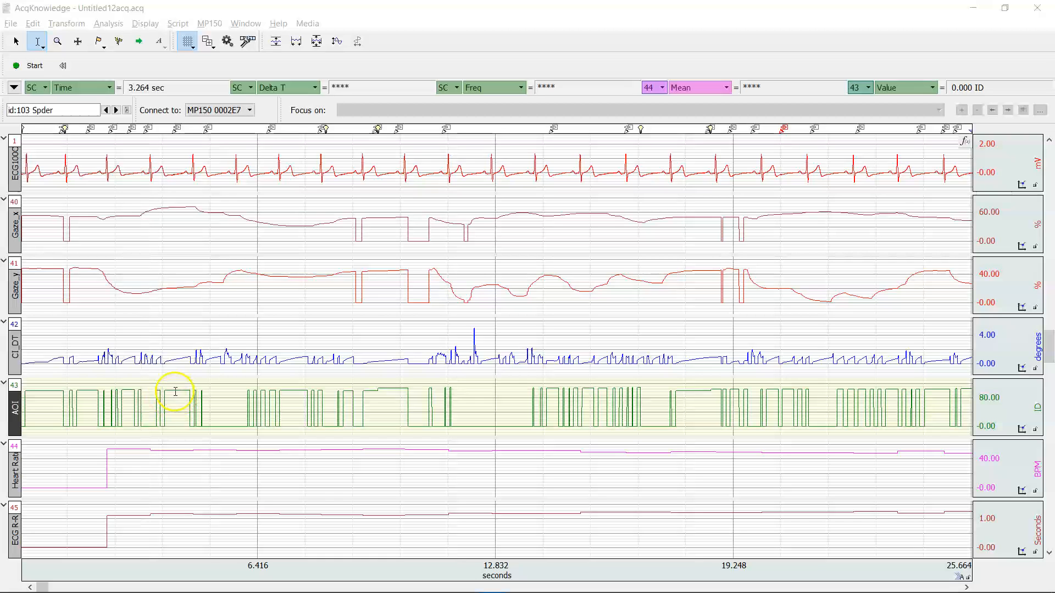
- Place the cursor at about 4.3 sec in the AOI channel and zoom in on roughly the first three seconds of the recording
click(181, 390)
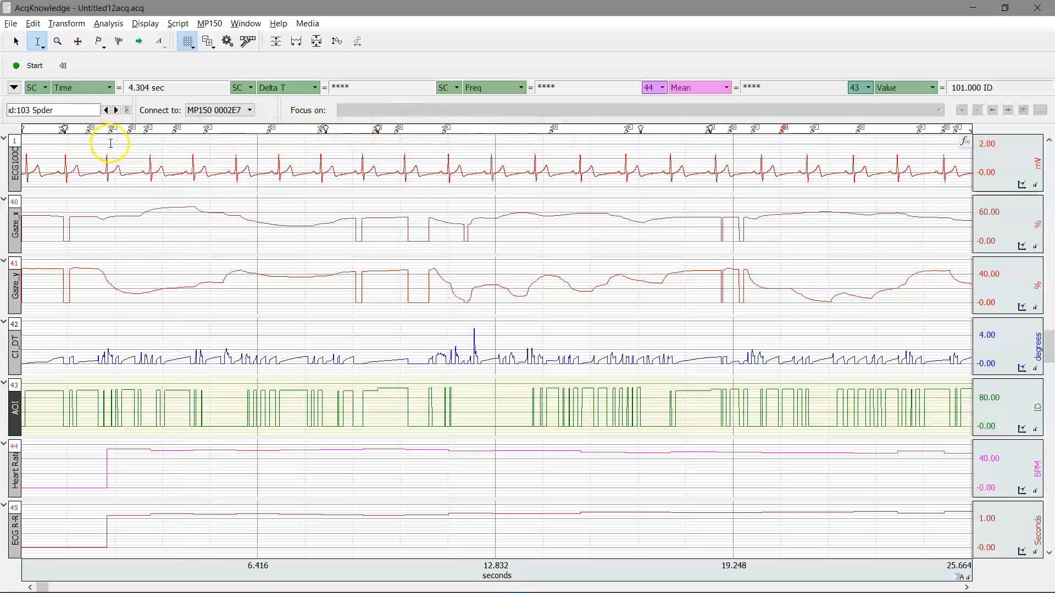
click(58, 41)
mouse_move(47, 137)
mouse_down()
mouse_move(106, 163)
mouse_move(113, 191)
mouse_up()
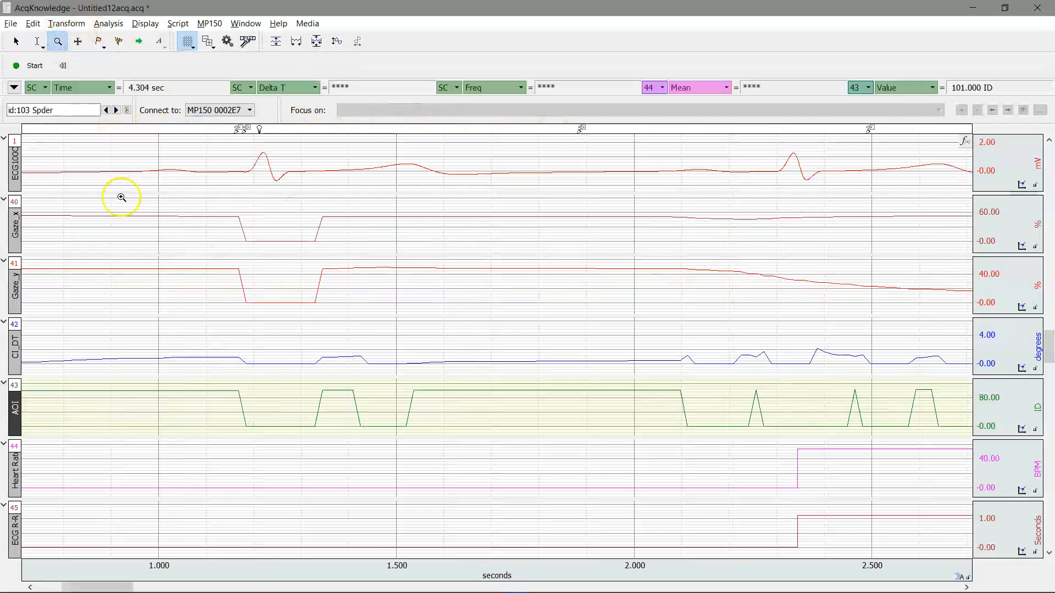
- Inspect the s_seq_0_2_Insect_1080 stimulus marker and the id:100 Insect AOI Hit marker above the waveforms
click(260, 129)
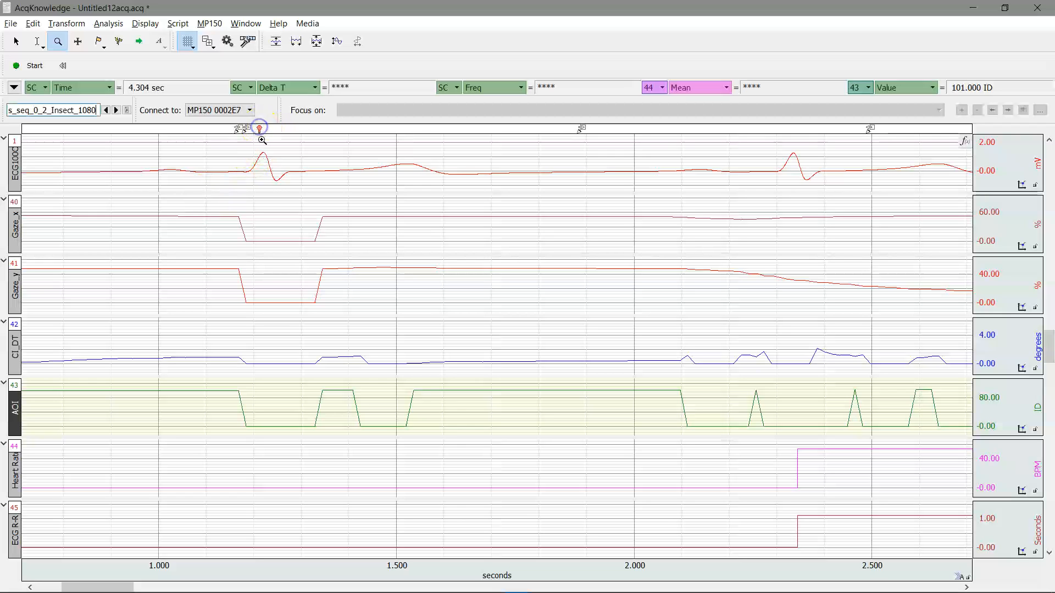
click(272, 161)
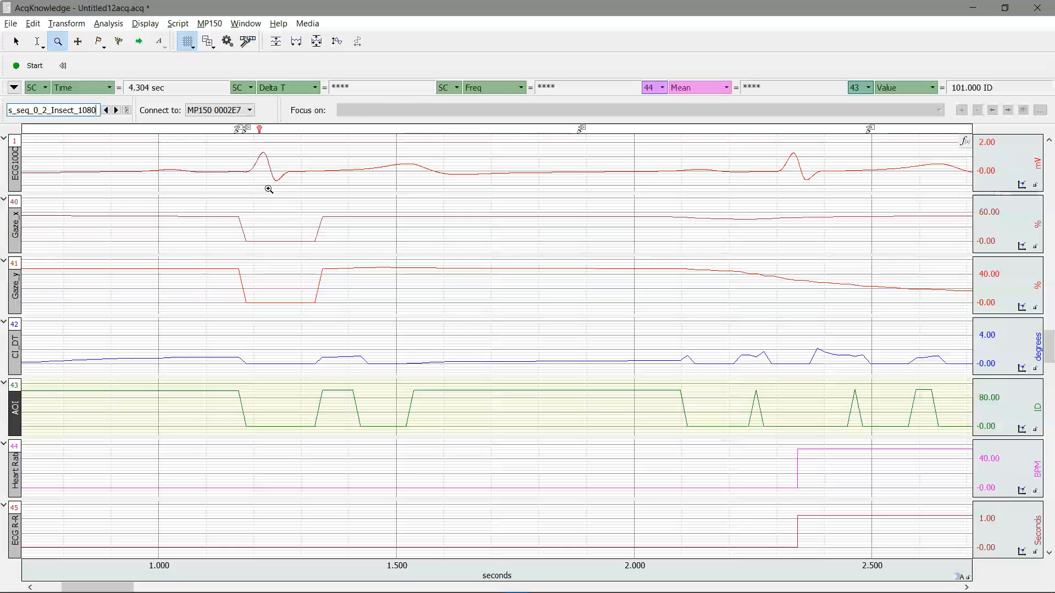
click(260, 130)
click(581, 131)
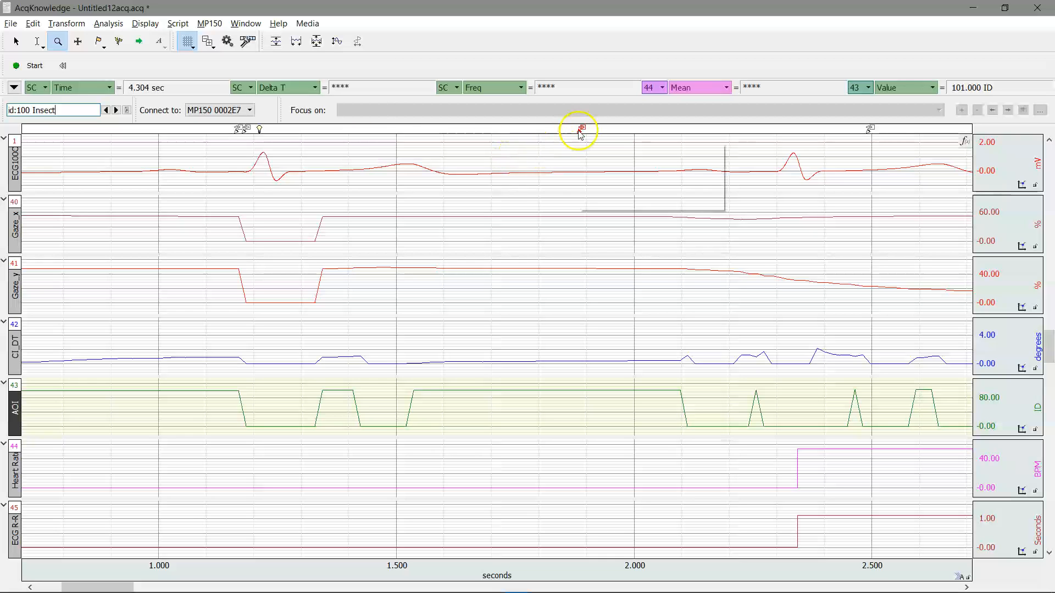
mouse_move(582, 133)
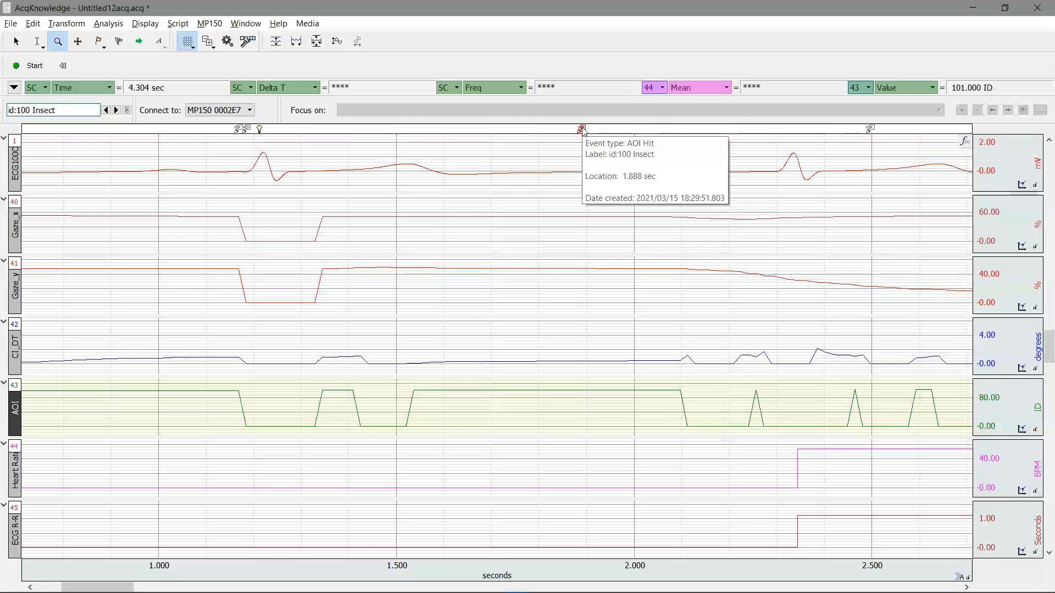
click(582, 130)
mouse_move(582, 131)
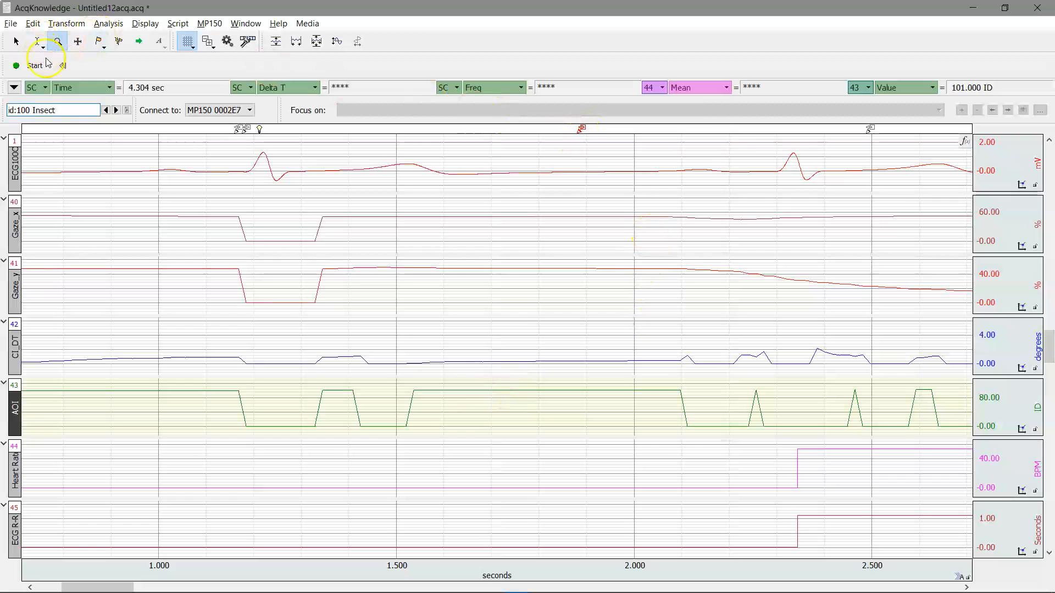
- Open the event list and jump to the initial Append event, then to the s_seq_0_3_Cross stimulus event
click(127, 111)
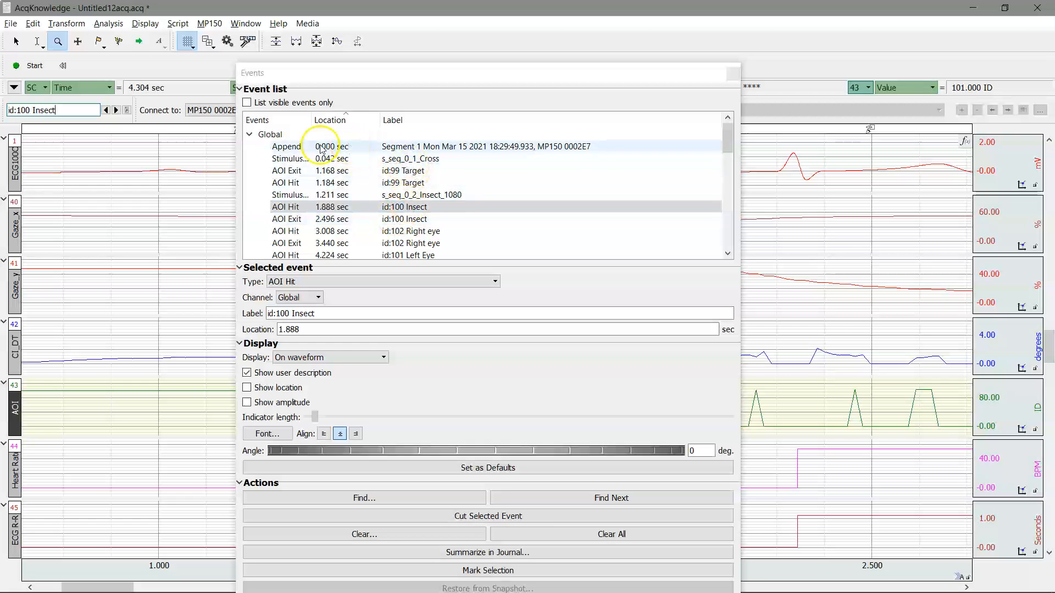
click(299, 147)
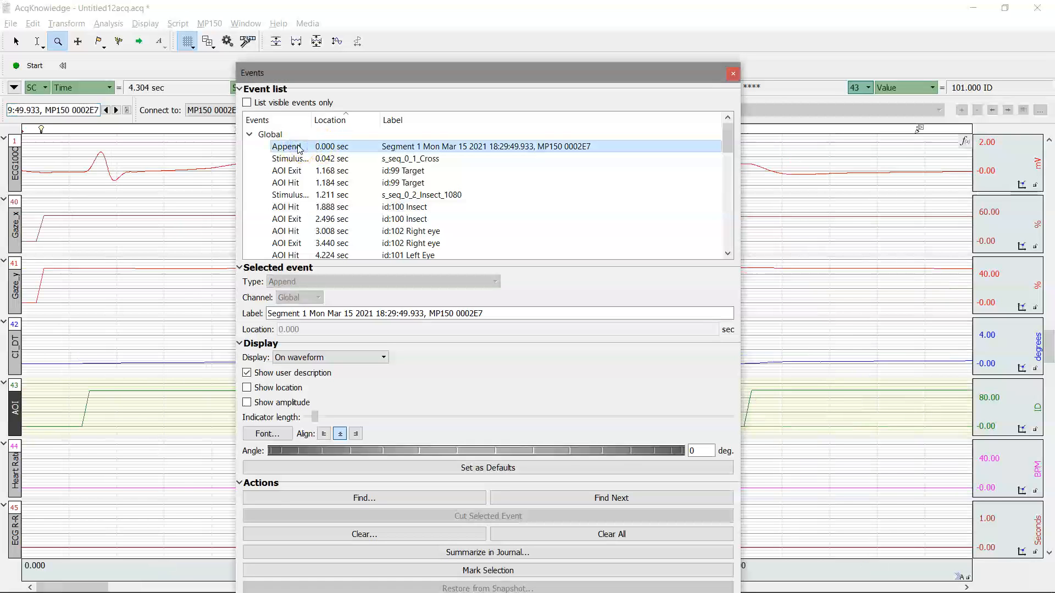
scroll(315, 247, down, 1)
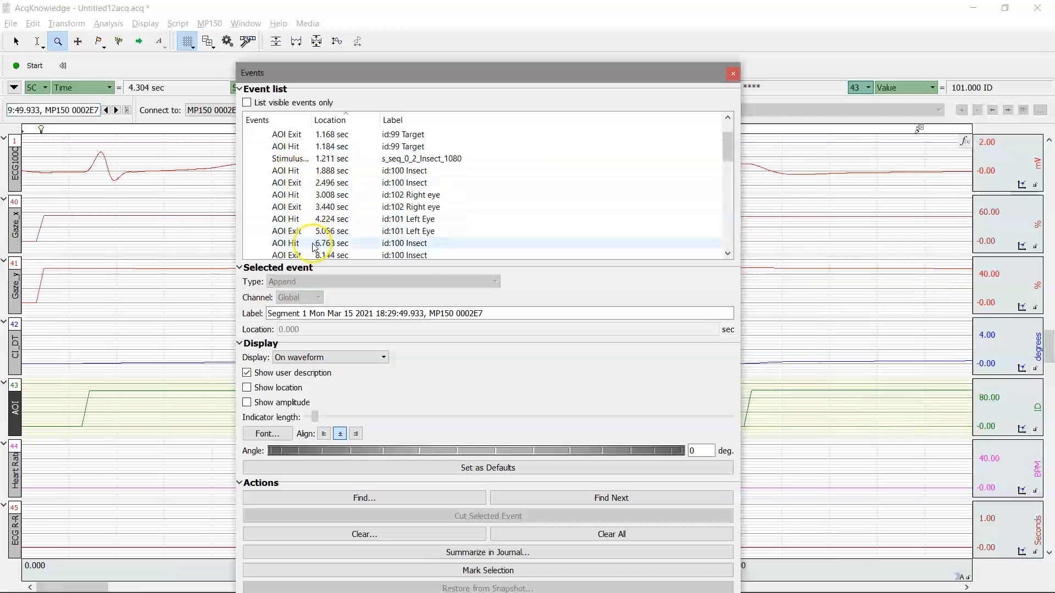
scroll(314, 247, down, 2)
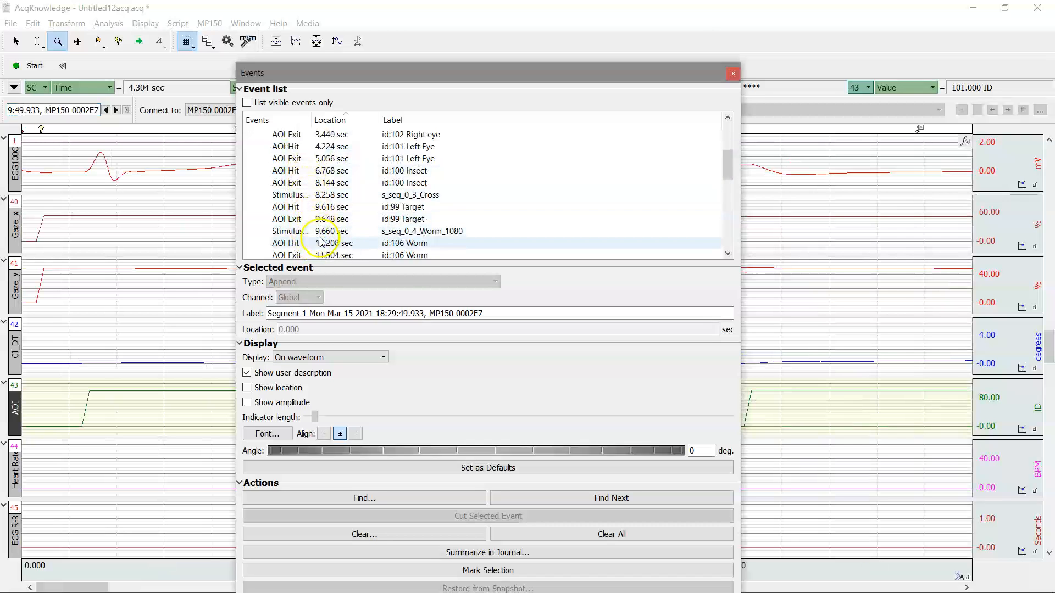
click(320, 195)
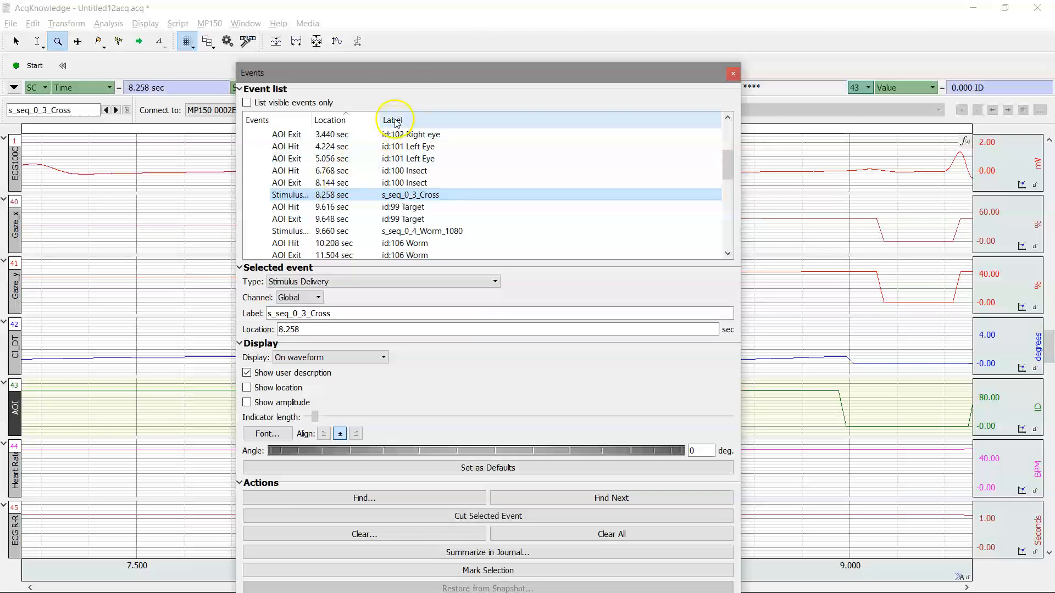
- Move the event list clear of the markers, jump to the s_seq_0_4_Worm_1080 stimulus event, and close the list
drag(399, 77, 378, 195)
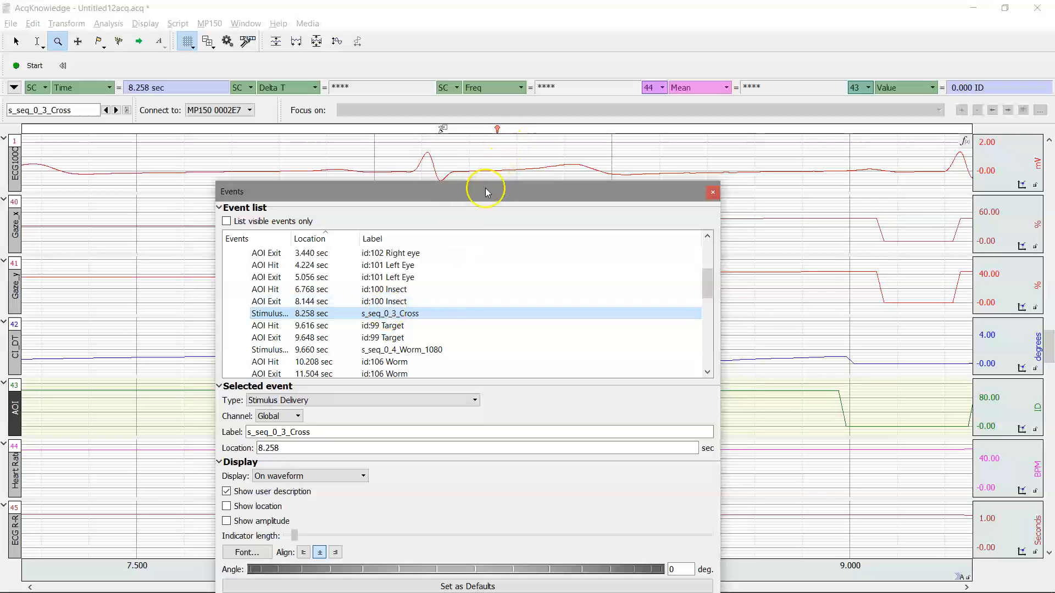
click(341, 350)
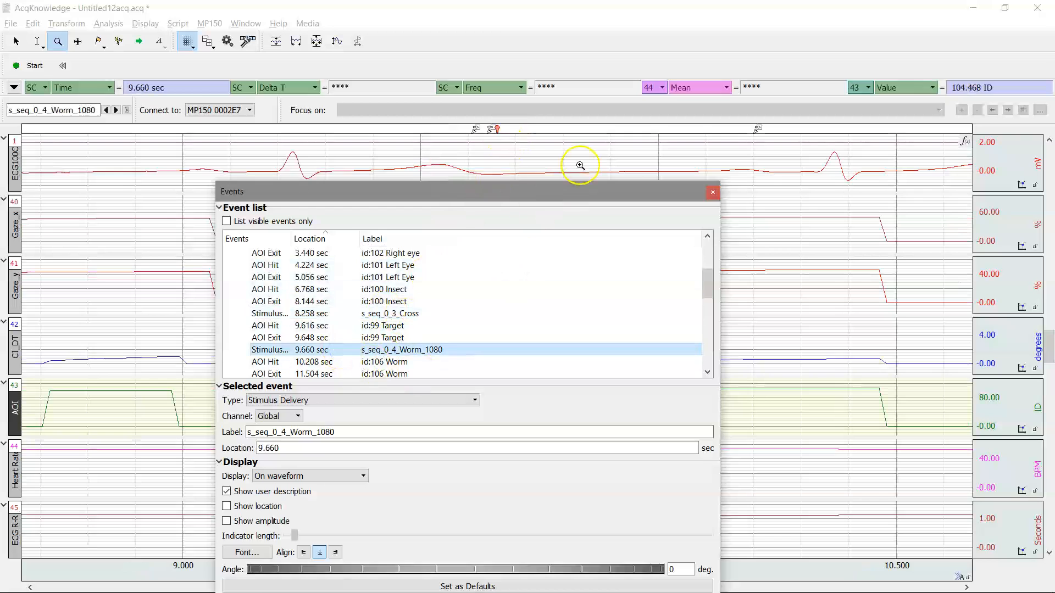
click(374, 350)
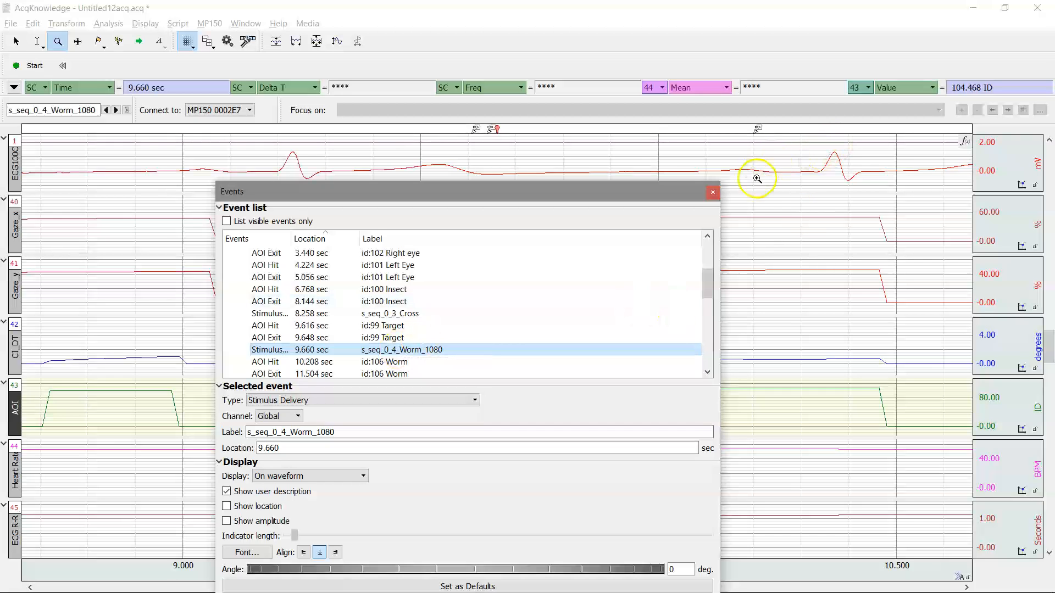
click(713, 192)
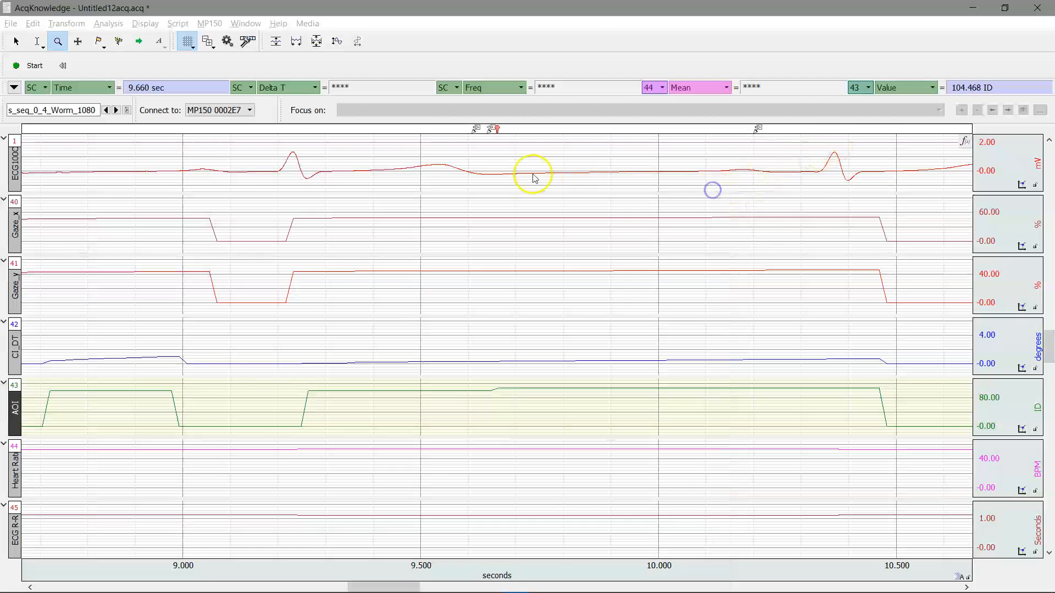
- Step two events forward and three back to the id:99 Target event, and fit the whole recording to the time axis
click(117, 110)
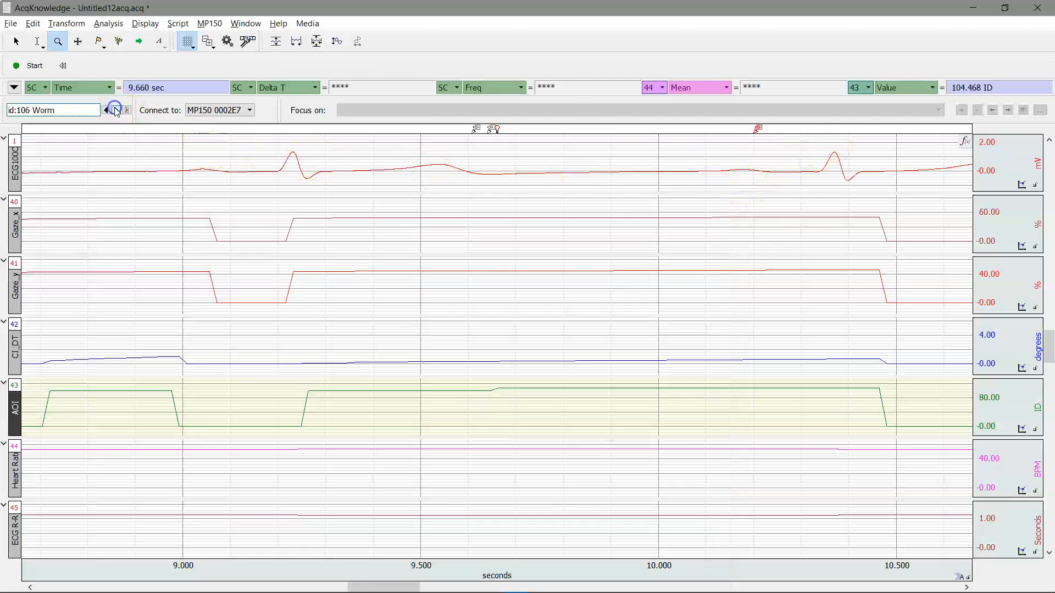
click(116, 110)
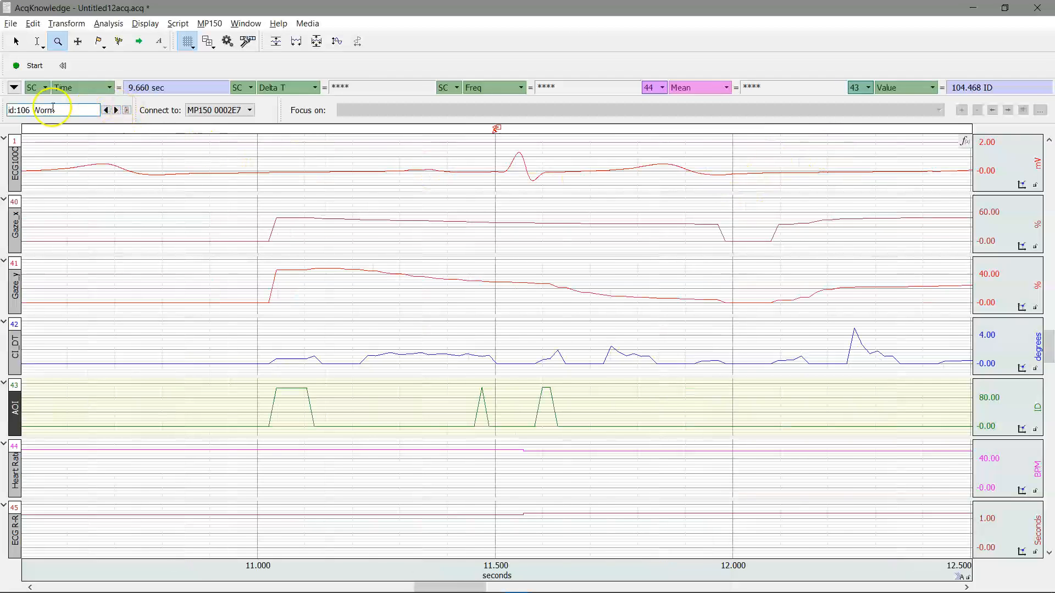
click(106, 111)
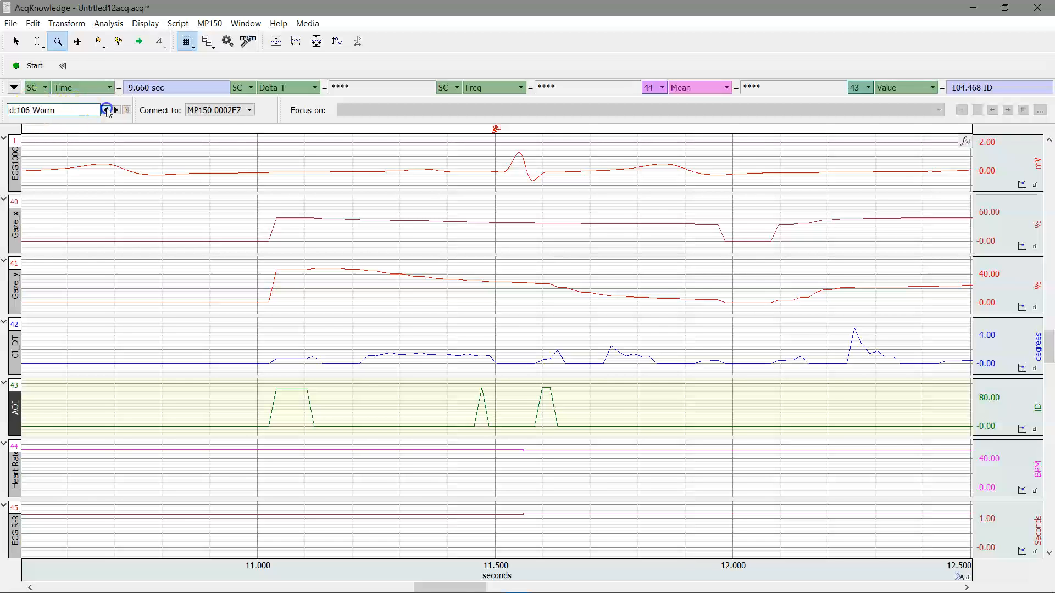
click(106, 111)
click(106, 111)
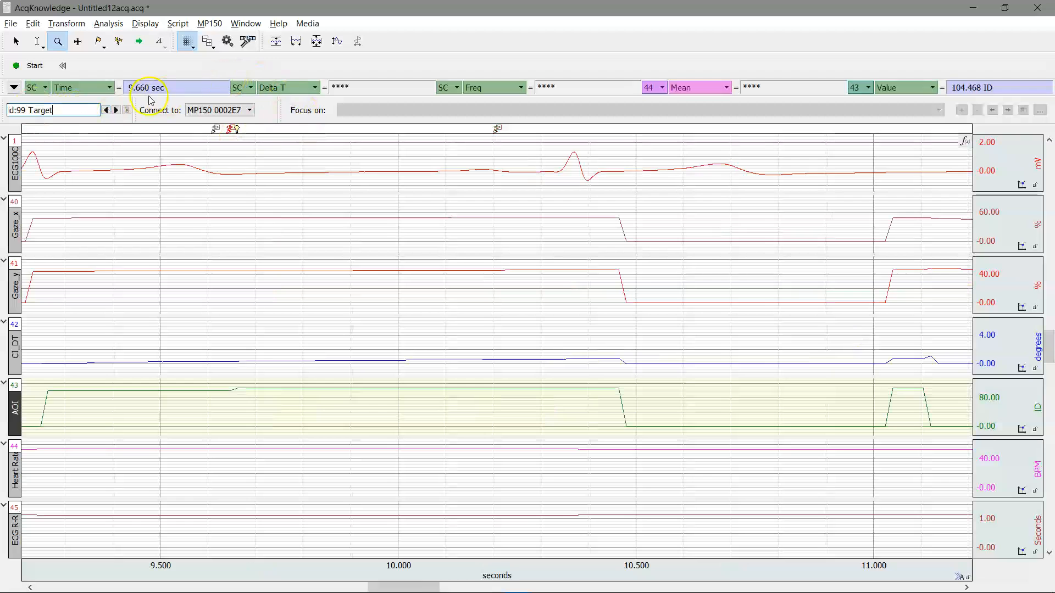
click(295, 42)
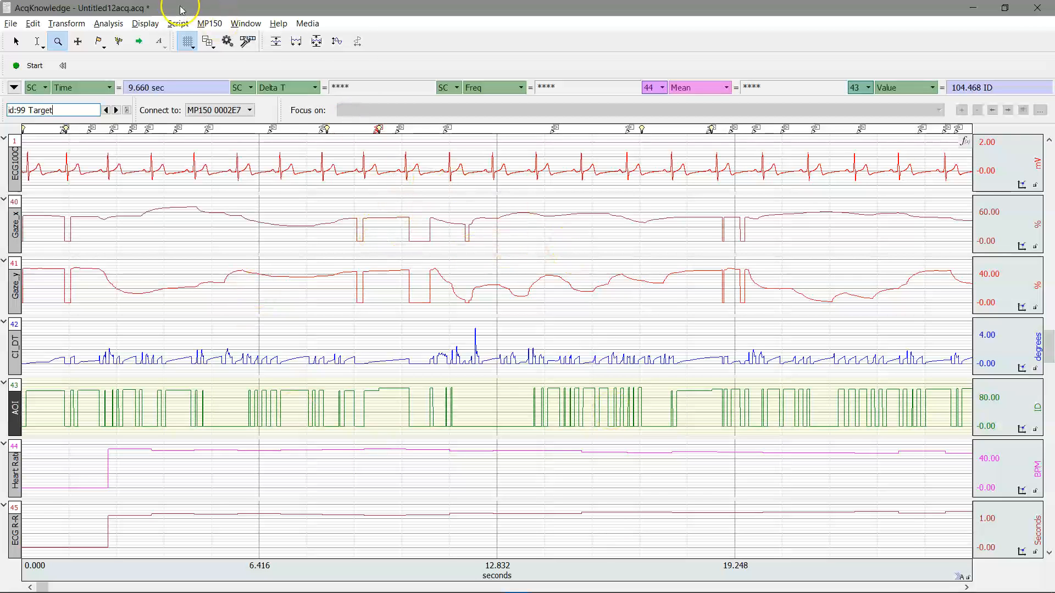
click(209, 23)
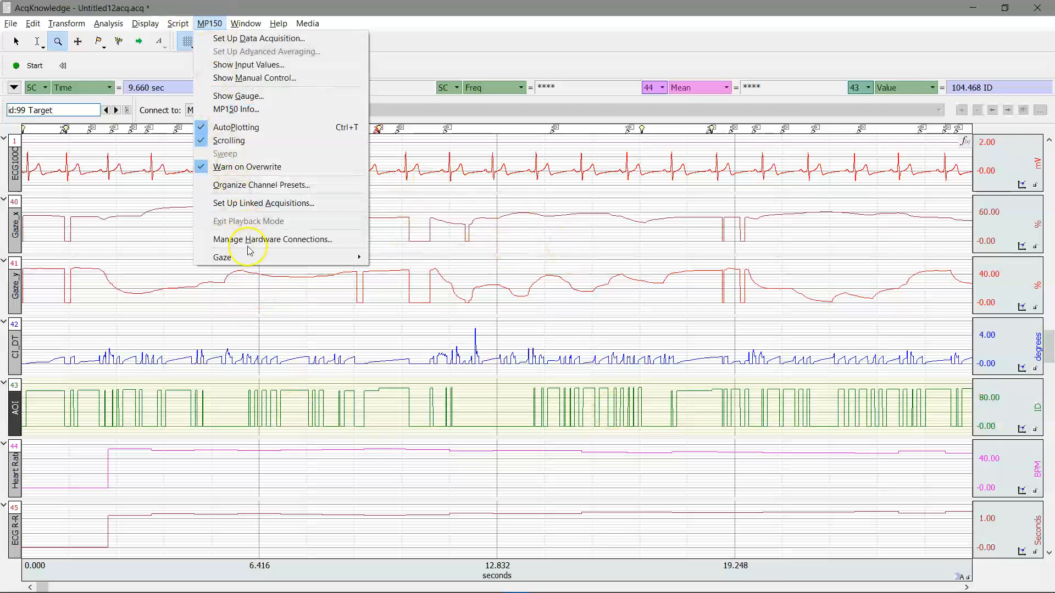
mouse_move(249, 258)
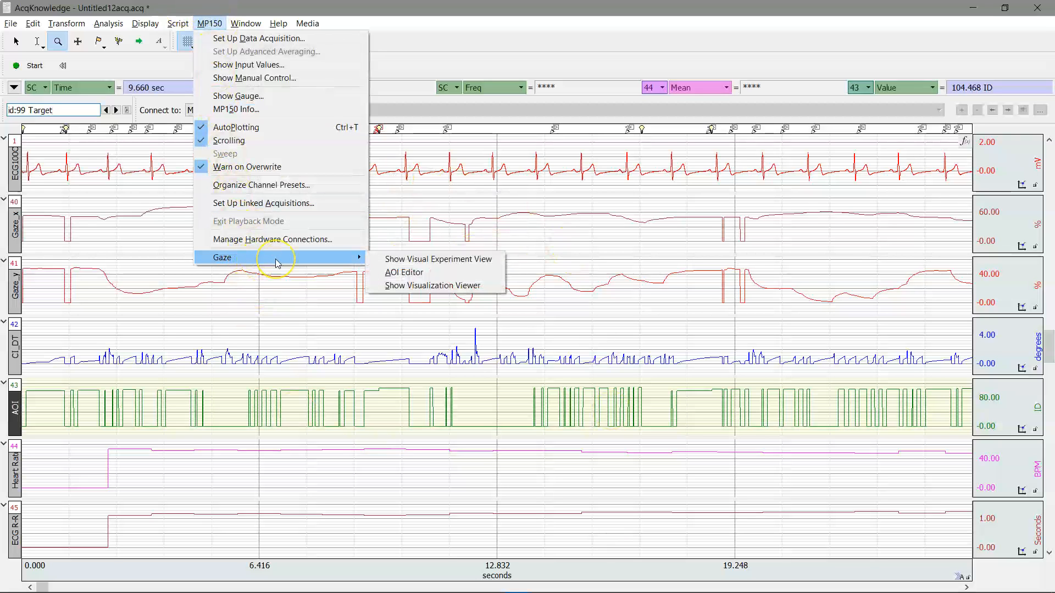
click(232, 248)
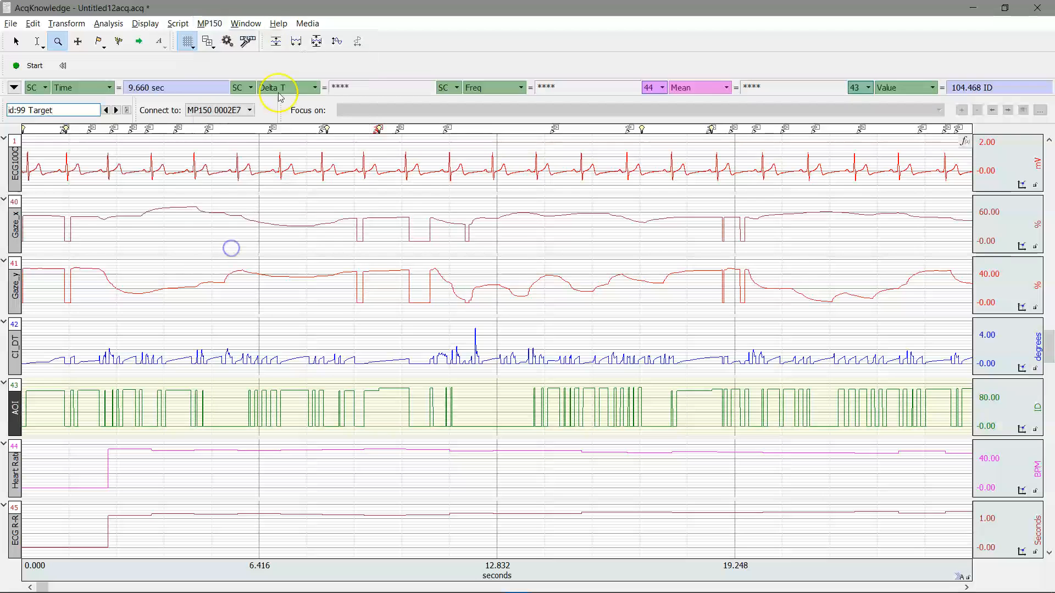
- Open the gaze Visualization Viewer for the recording
click(209, 23)
mouse_move(291, 260)
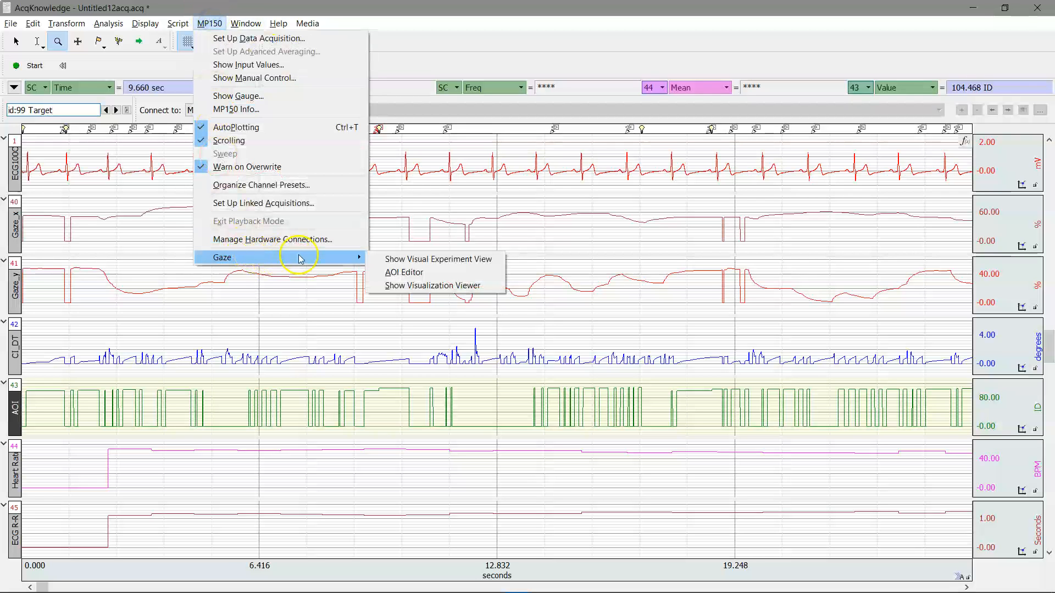
click(434, 288)
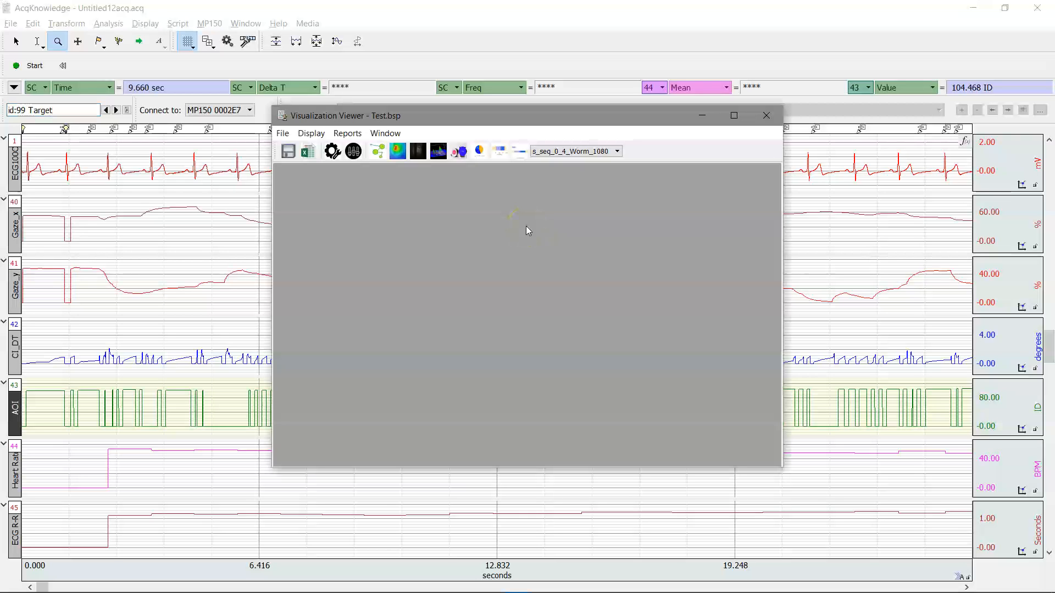
- Arrange the Visualization Viewer and the waveform window side by side, each filling half of the screen
key(super+Right)
click(755, 10)
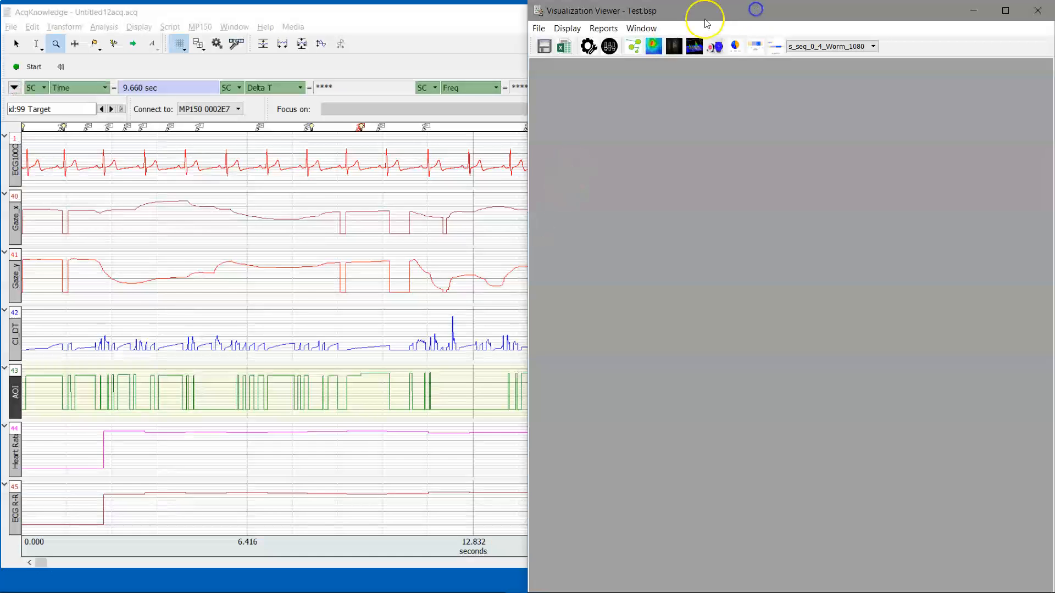
double_click(378, 12)
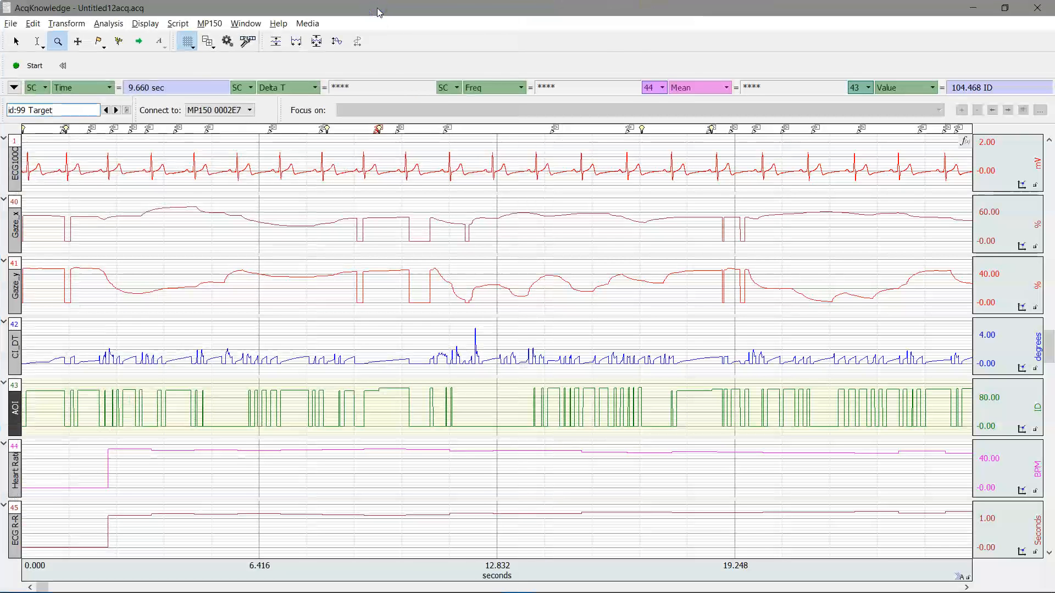
double_click(377, 13)
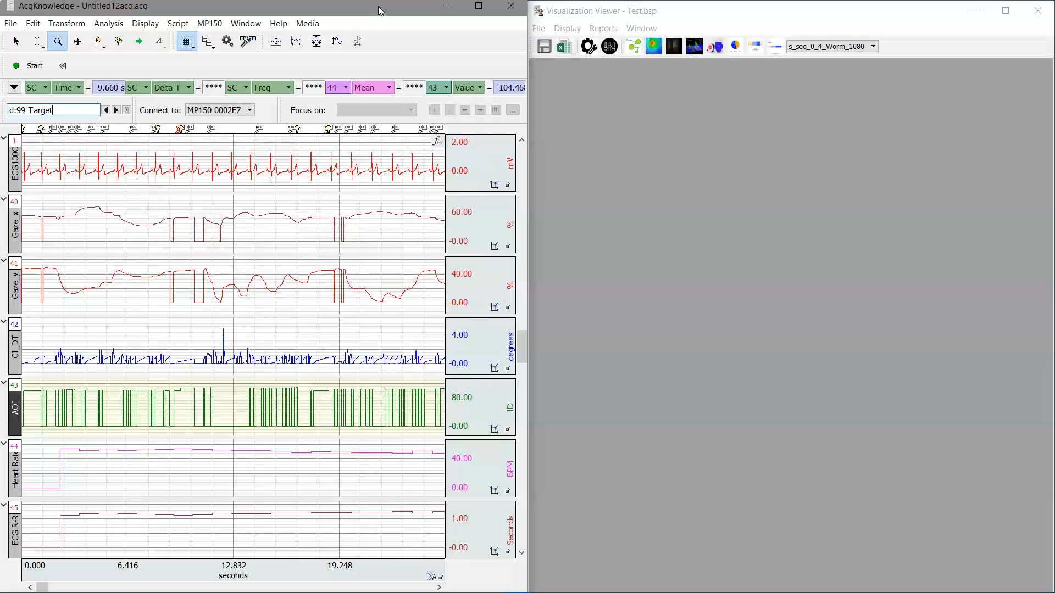
click(536, 31)
click(718, 240)
click(654, 73)
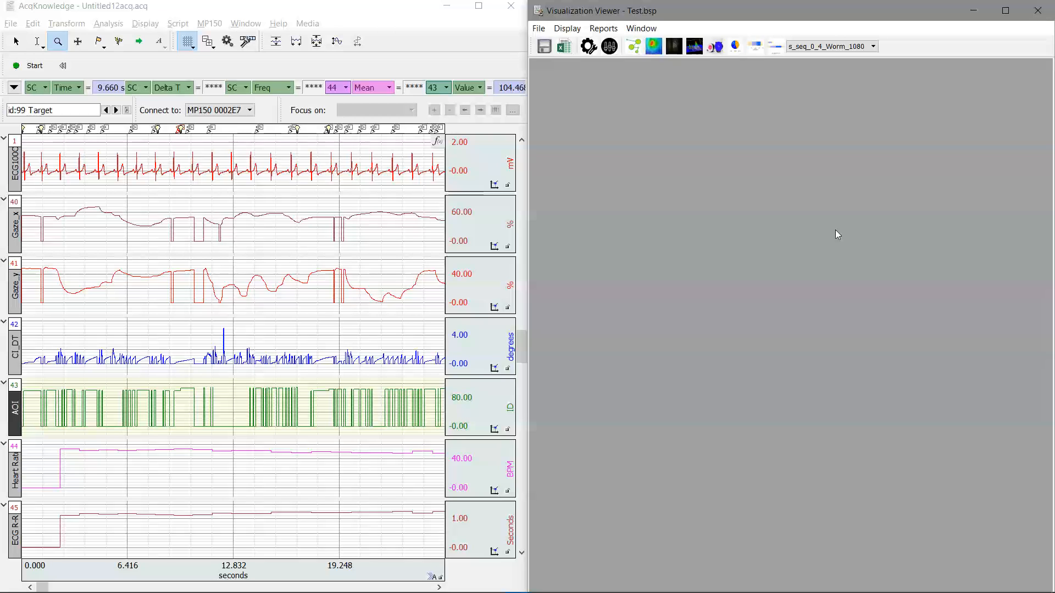
- Show the gaze path and place the waveform selection cursor at about 0.1 sec, within the s_seq_0_1_Cross stimulus
click(635, 47)
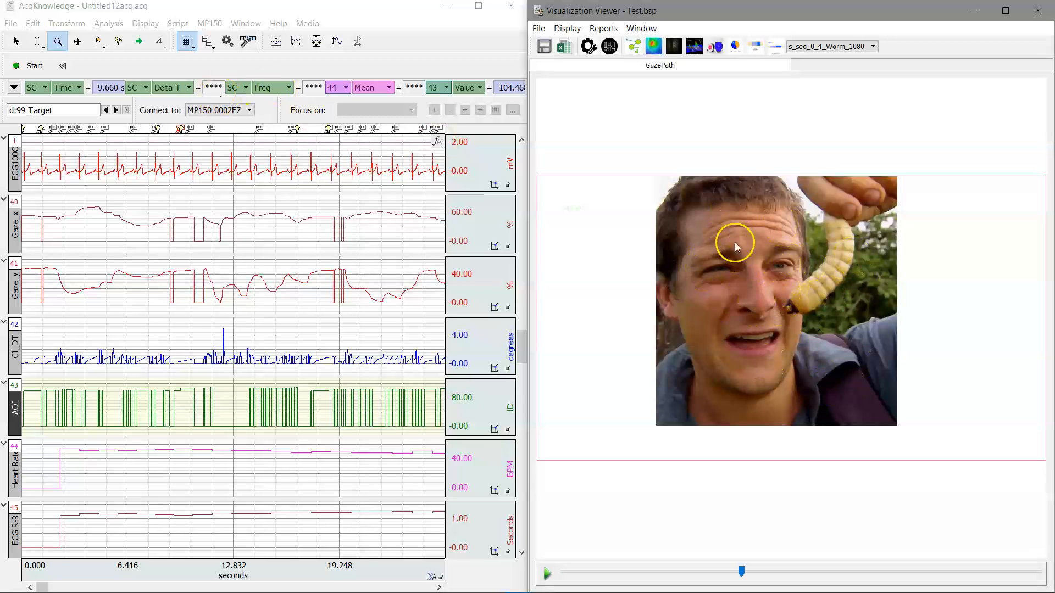
click(36, 43)
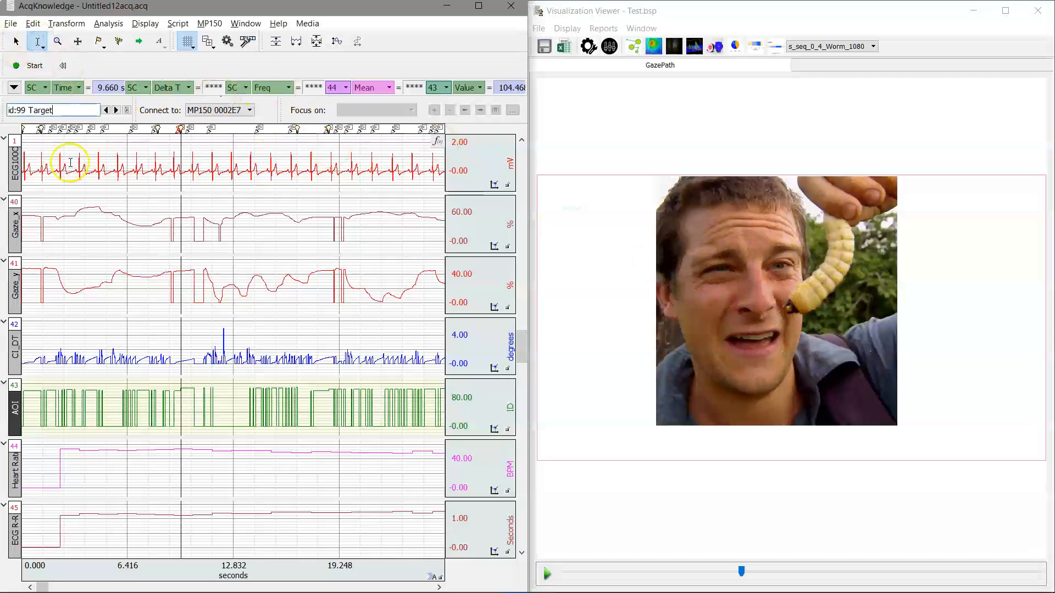
click(30, 149)
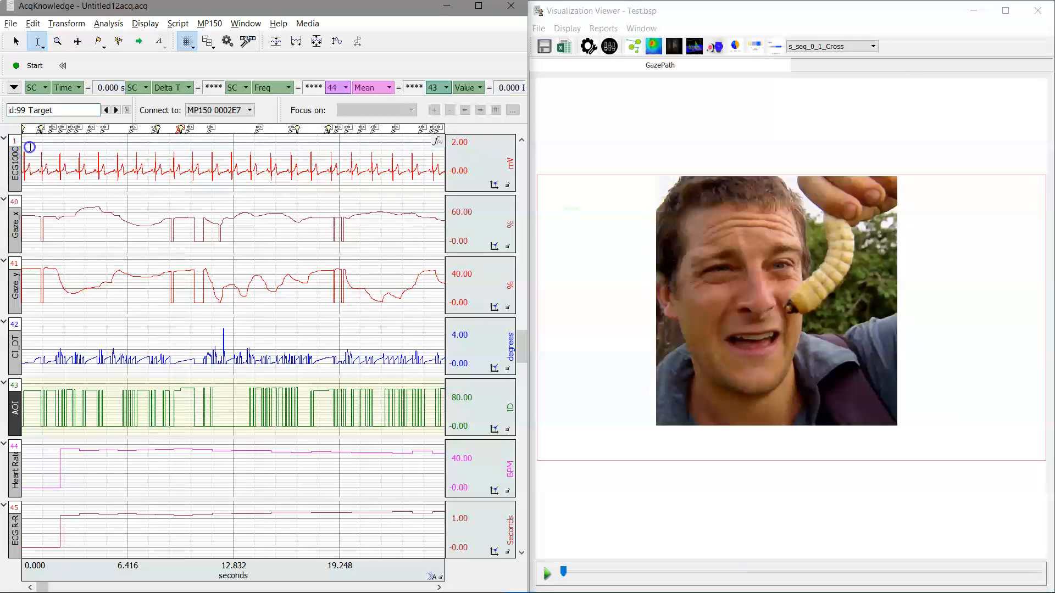
click(29, 147)
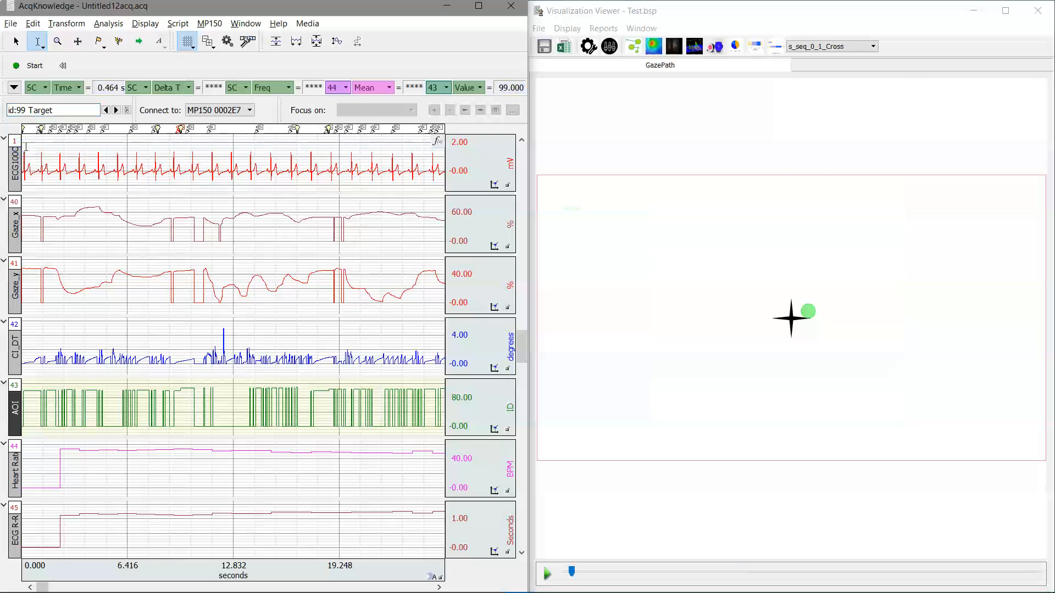
click(24, 147)
click(725, 225)
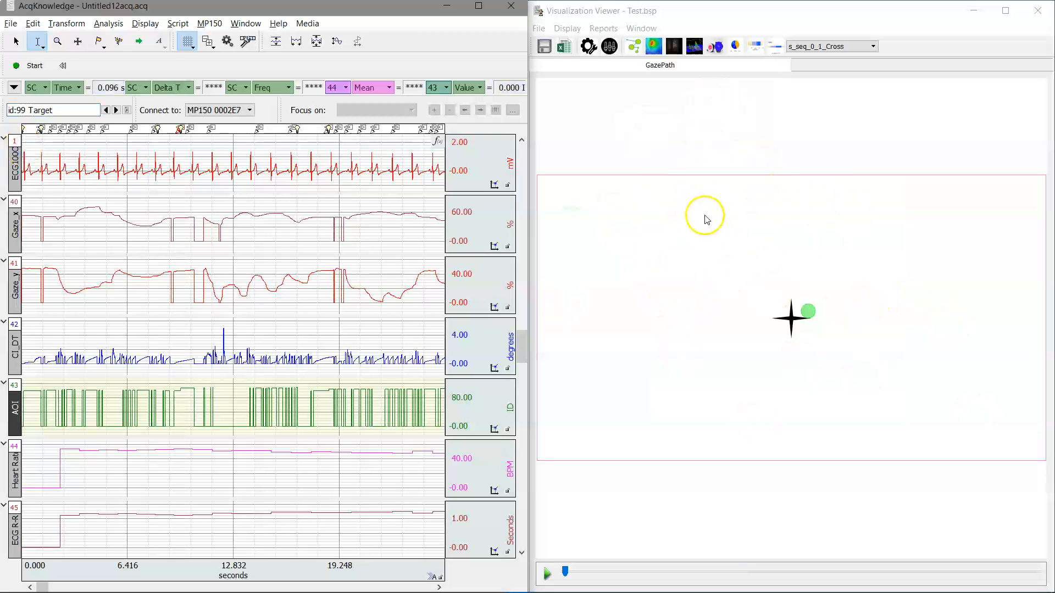
- Scrub through the gaze path playback, return it to the start, and play it until about 17 sec
click(564, 571)
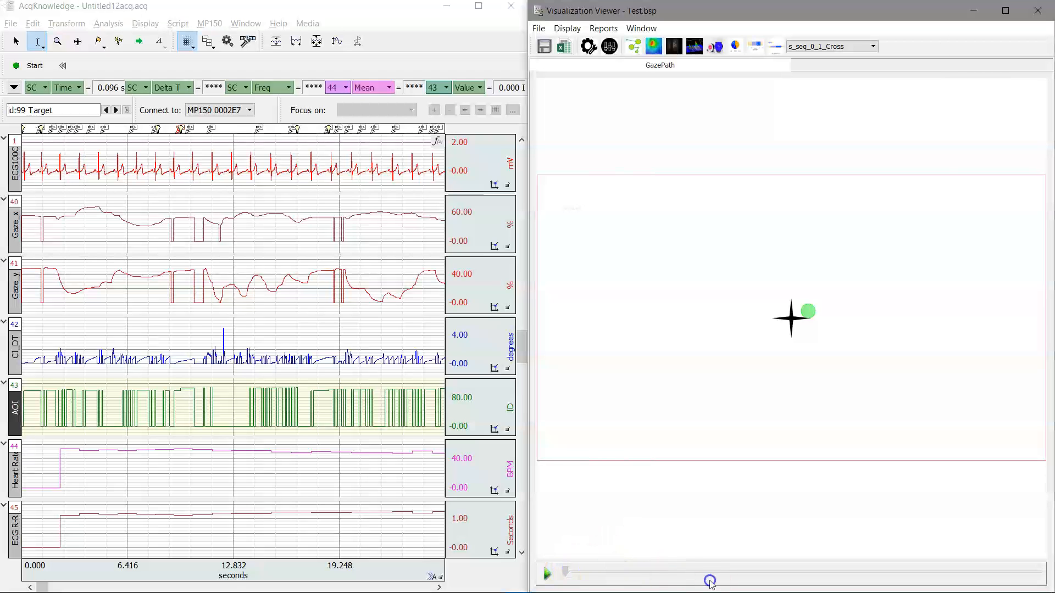
click(709, 579)
drag(717, 571, 563, 579)
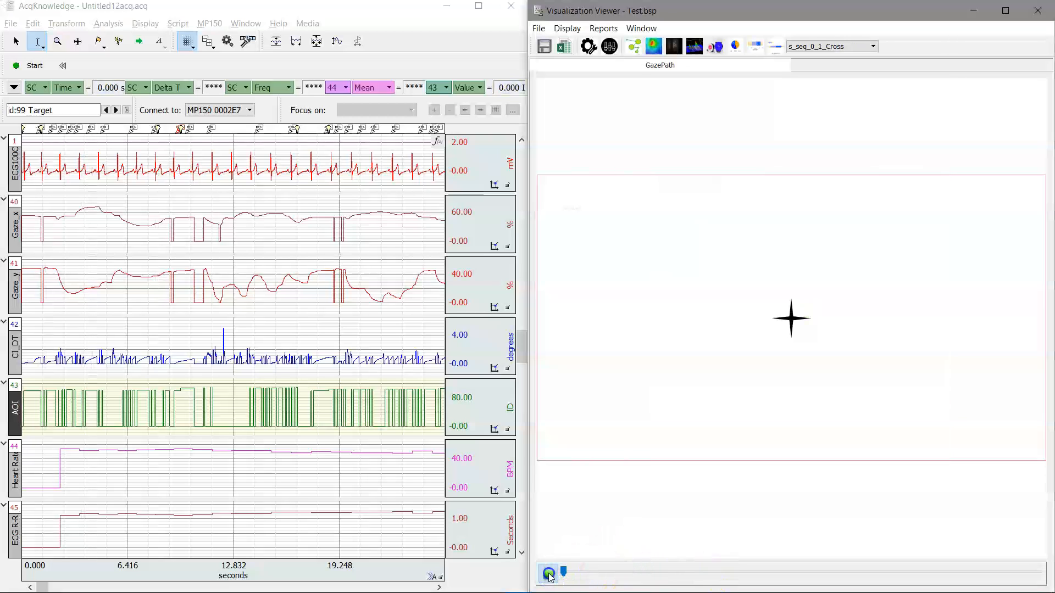
click(548, 574)
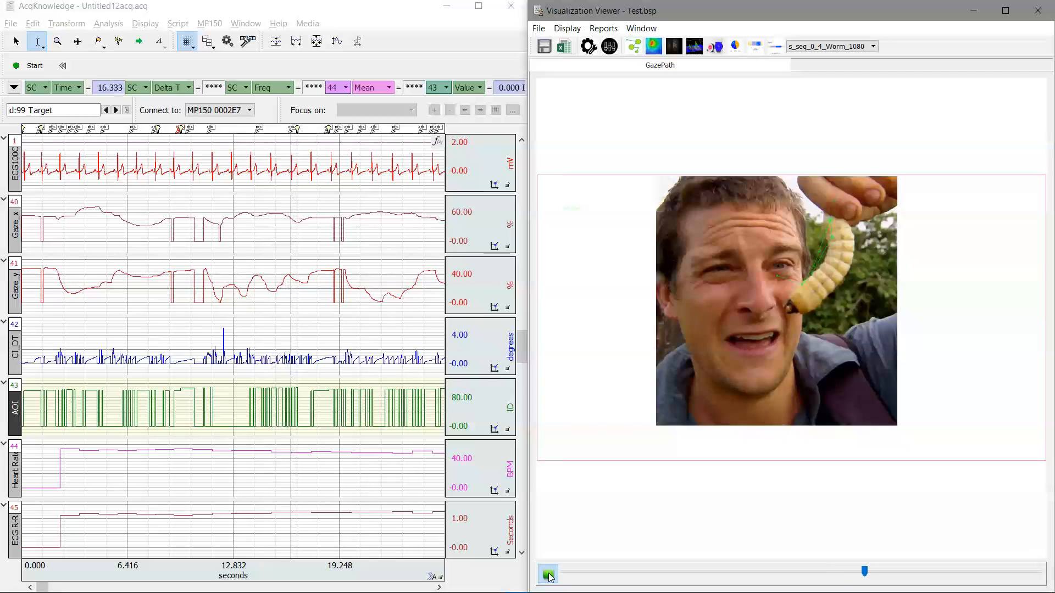
click(549, 574)
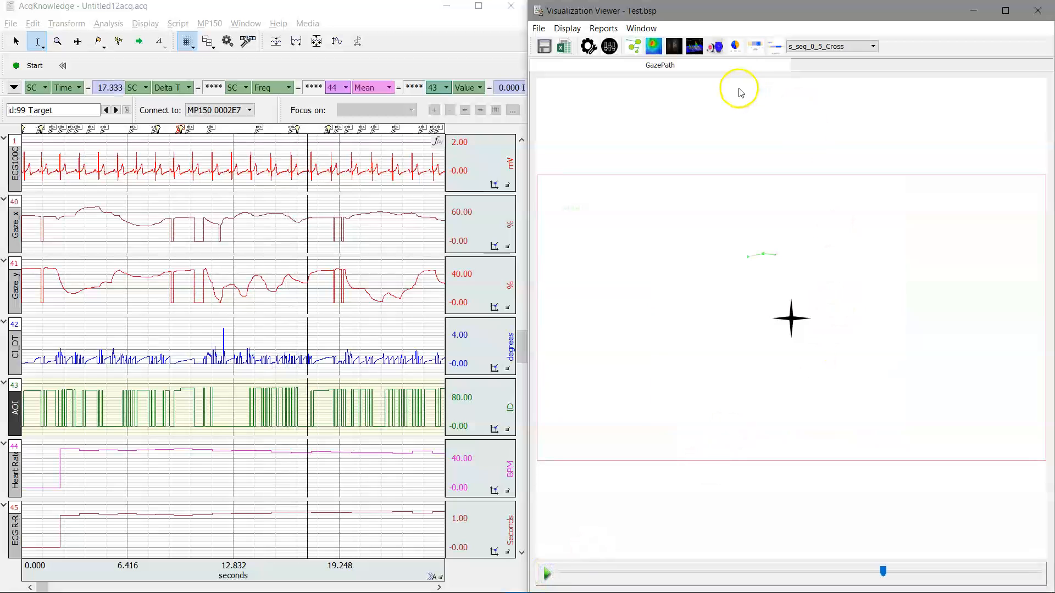
- Select about 1.6 to 5.9 sec of the waveforms, within the s_seq_0_2_Insect_1080 stimulus, and open the gaze path settings
drag(48, 142, 119, 145)
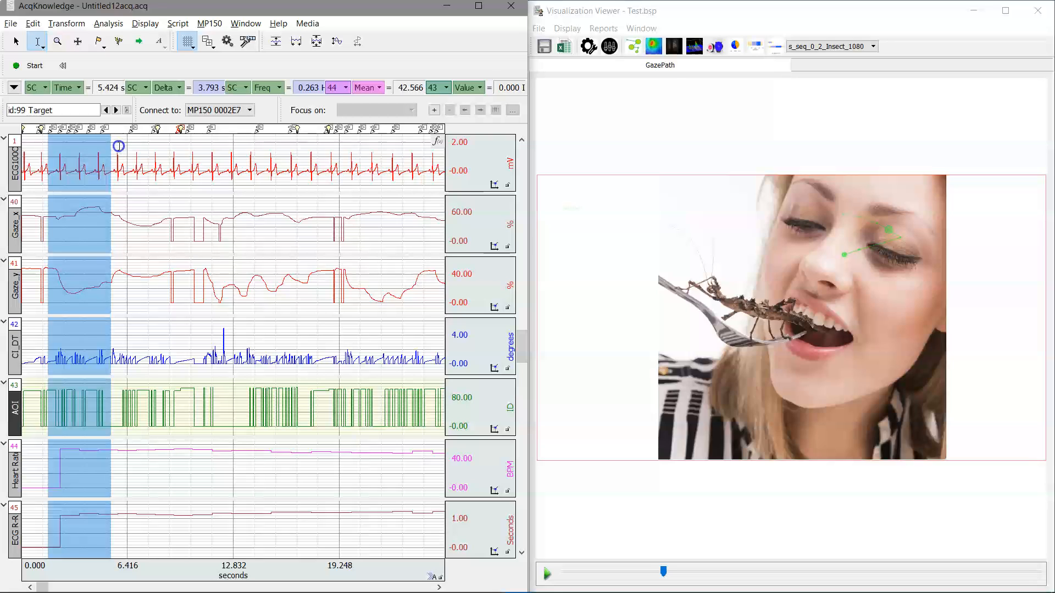
click(610, 47)
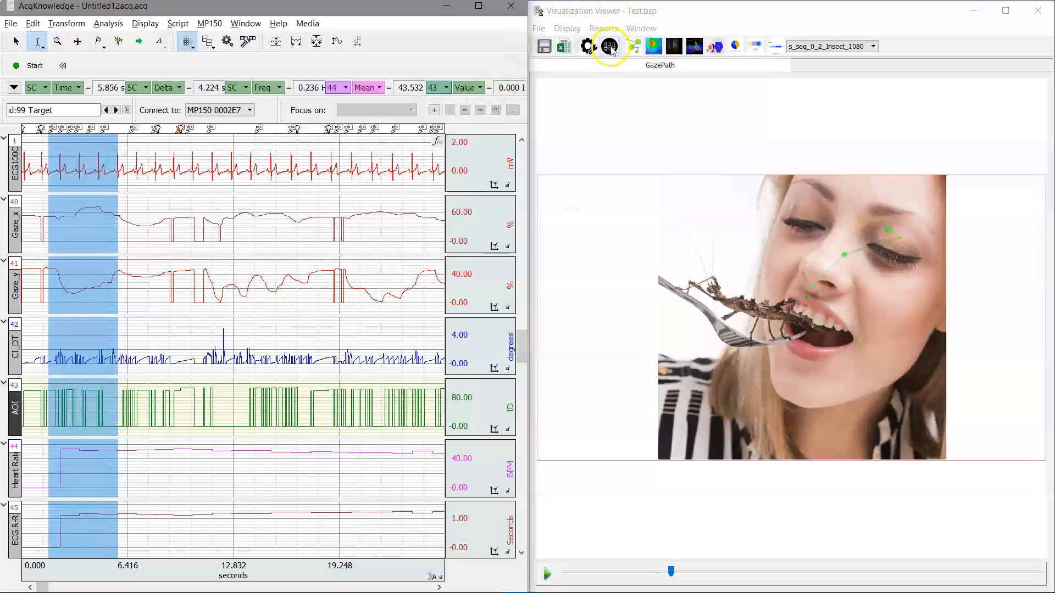
click(610, 48)
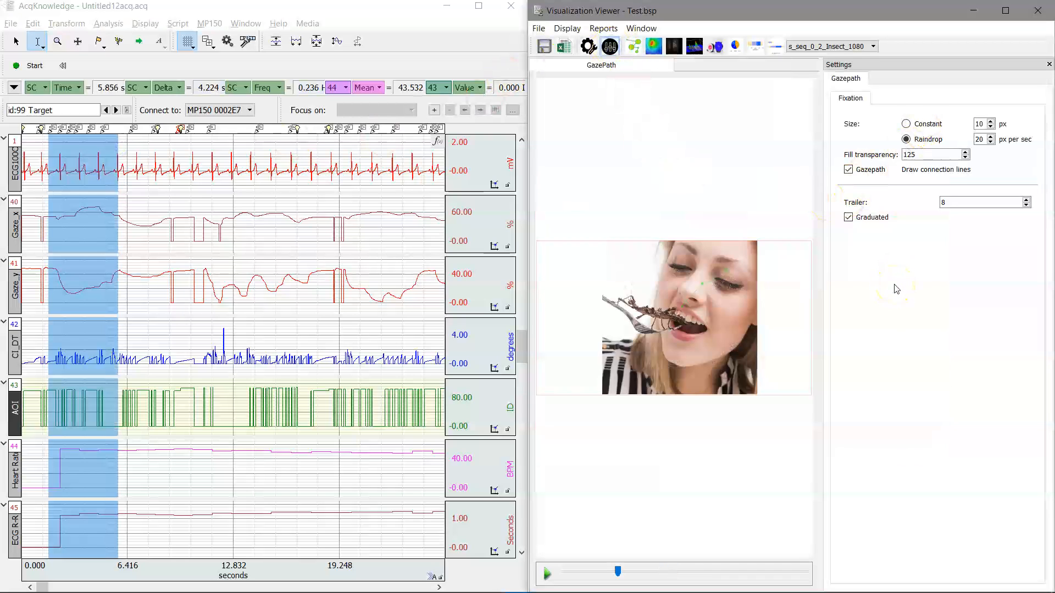
- Set the gaze path trailer to 24, the fill transparency to 109 and the Raindrop size to 42 px per sec
click(941, 201)
click(1026, 199)
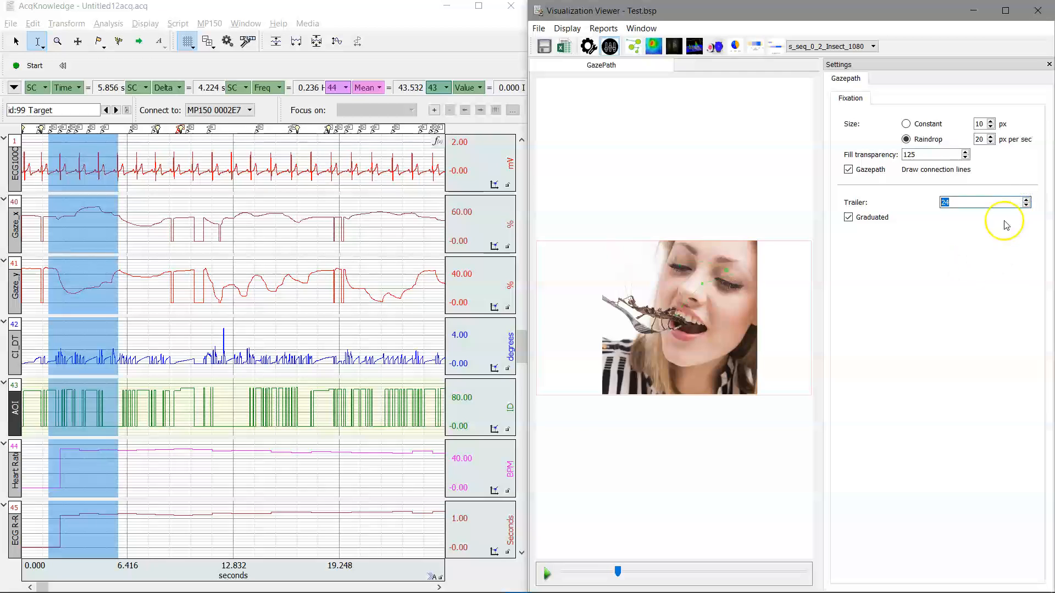
click(965, 158)
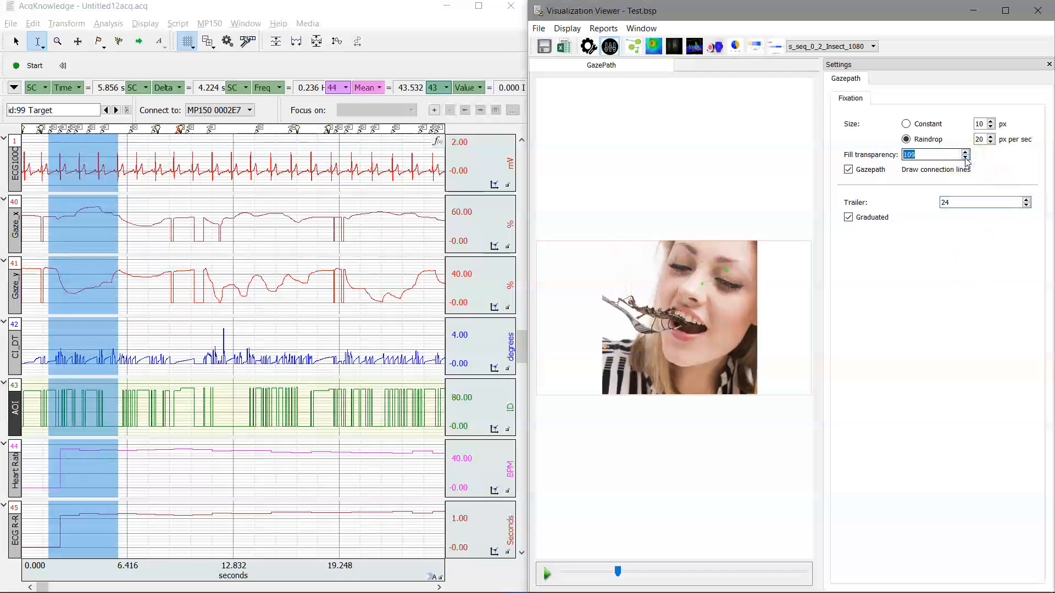
click(991, 136)
drag(990, 136, 991, 138)
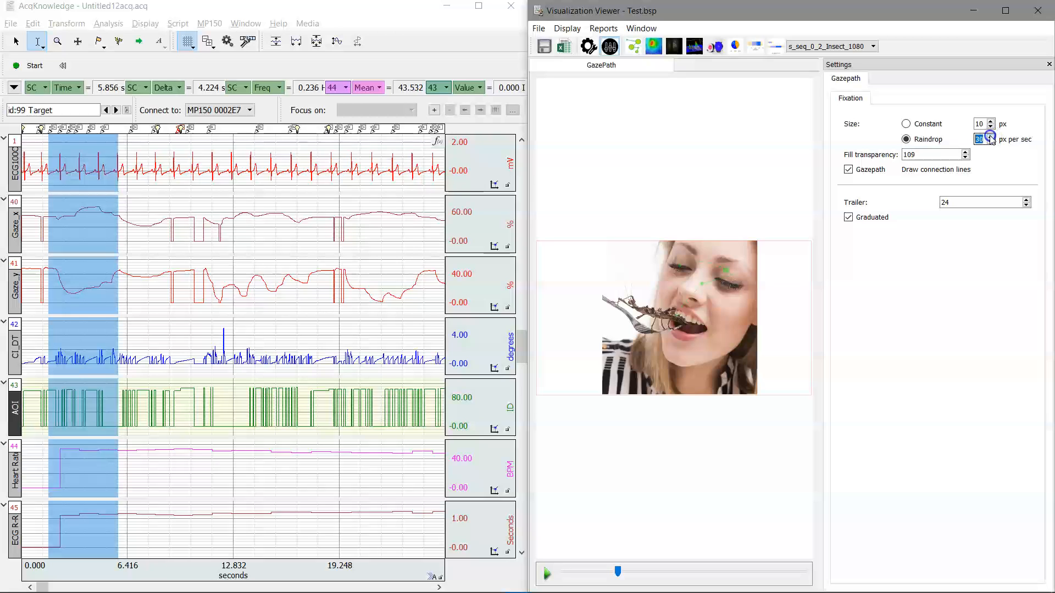
click(990, 136)
- Reselect the insect stimulus waveforms from about 1.4 to 5.2 sec and switch the fixations to a Constant size of 31 px
click(52, 149)
drag(45, 149, 109, 168)
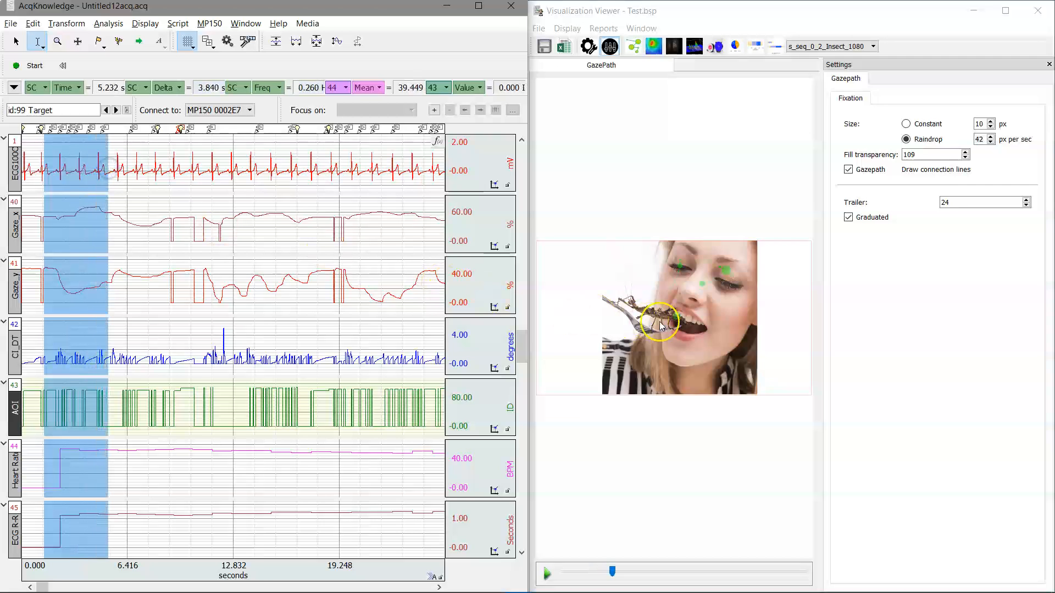
click(907, 125)
click(990, 121)
click(990, 121)
click(990, 121)
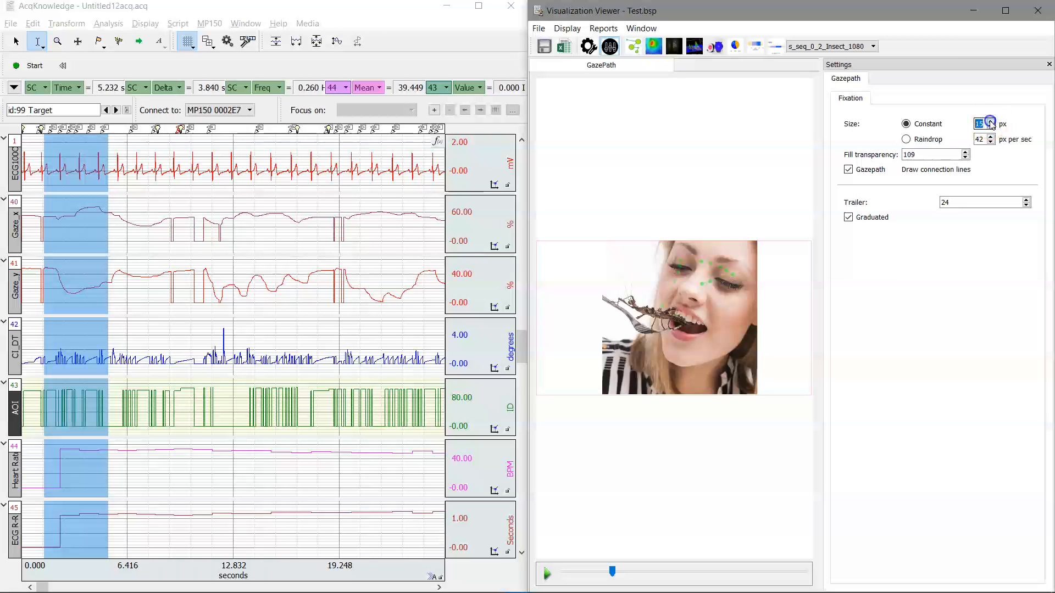
click(991, 122)
click(991, 121)
click(990, 121)
click(991, 122)
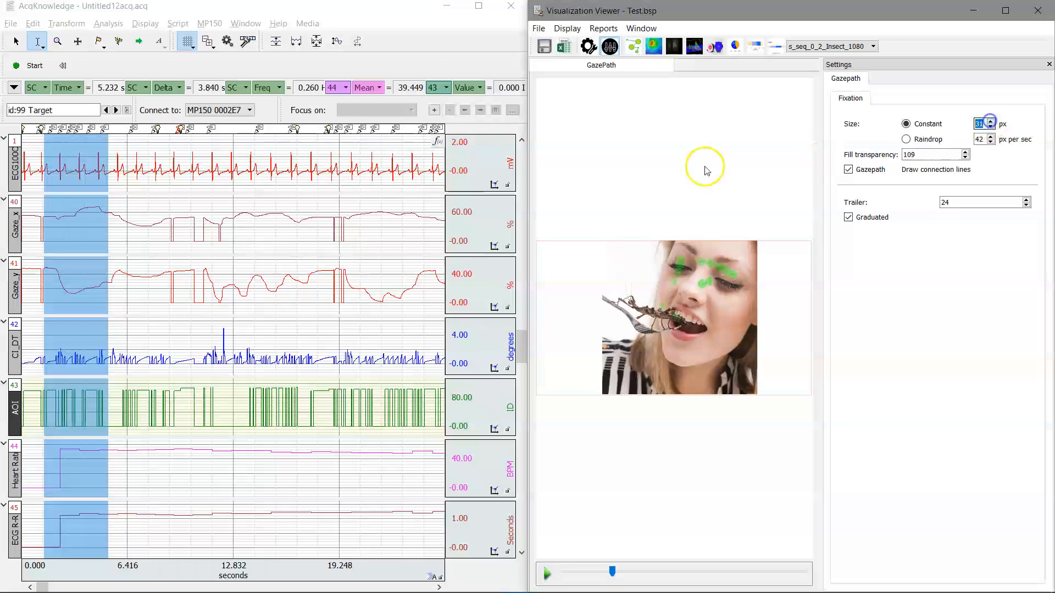
- Extend the gaze path selection from about 1.4 to 7.7 sec and set the trailer to 35
drag(44, 142, 149, 150)
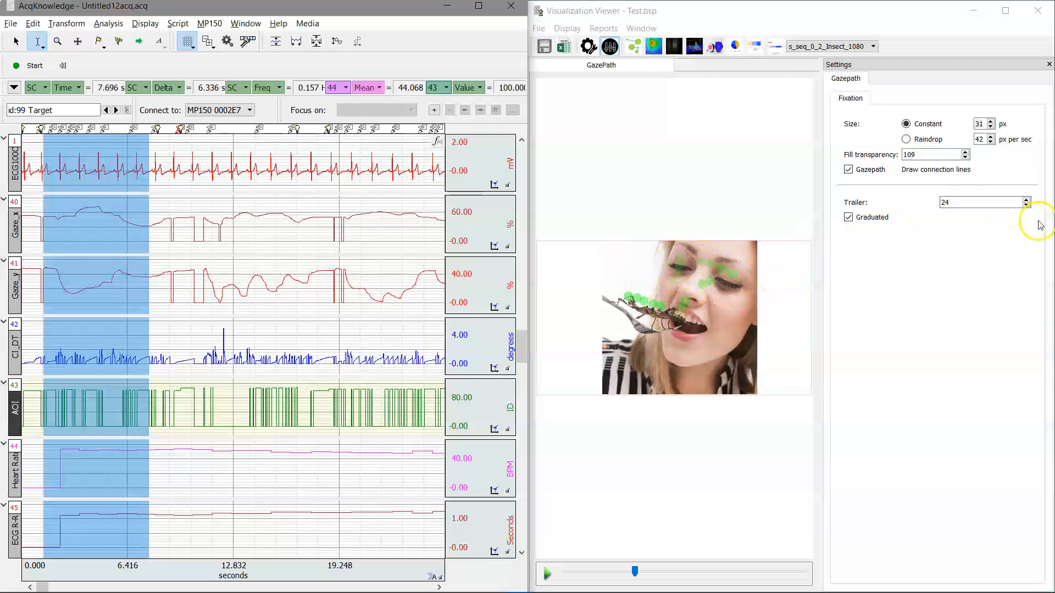
click(1026, 200)
click(1026, 200)
click(1026, 199)
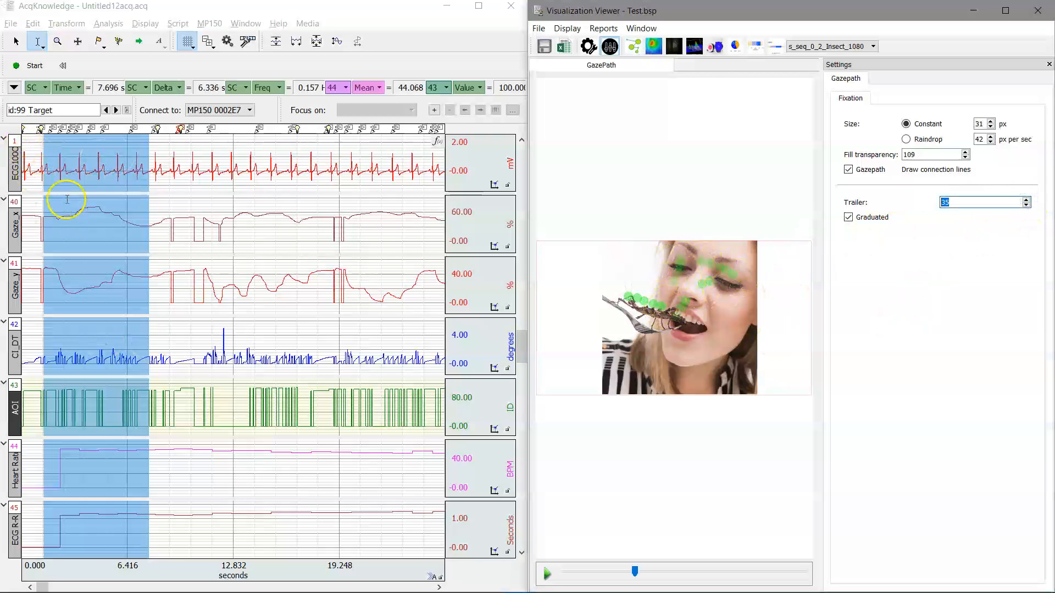
- Play the gaze path from the start of the recording, and place the waveform cursor at about 10.3 sec, within the s_seq_0_4_Worm_1080 stimulus
click(26, 165)
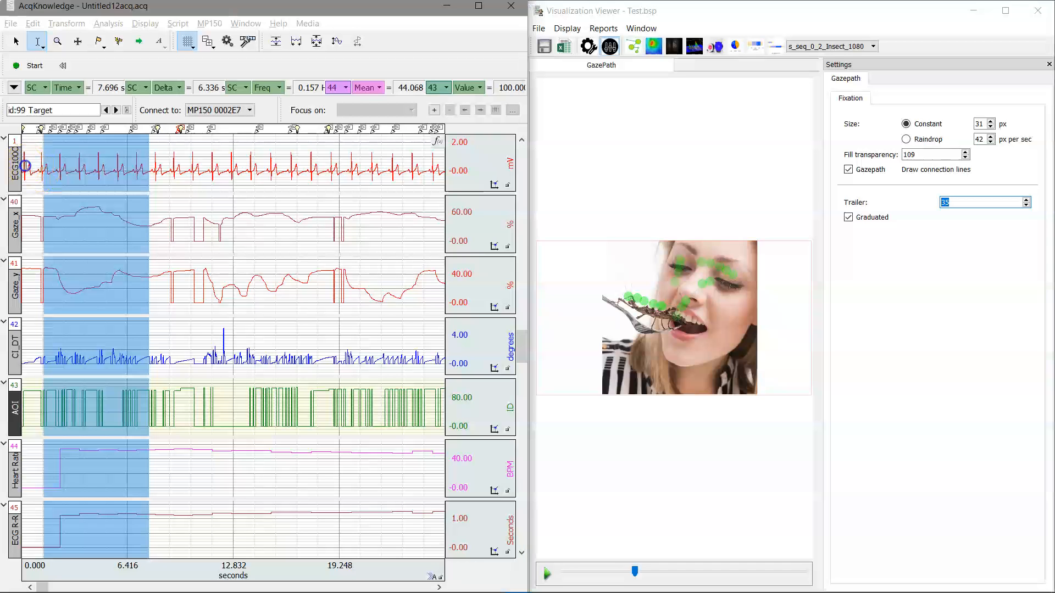
click(547, 571)
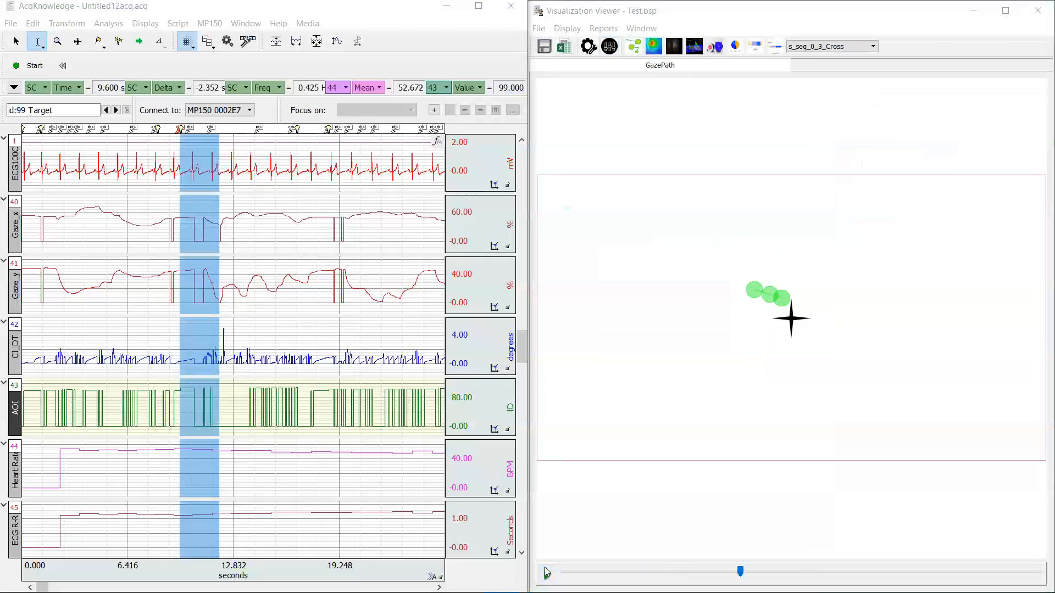
click(174, 173)
click(196, 147)
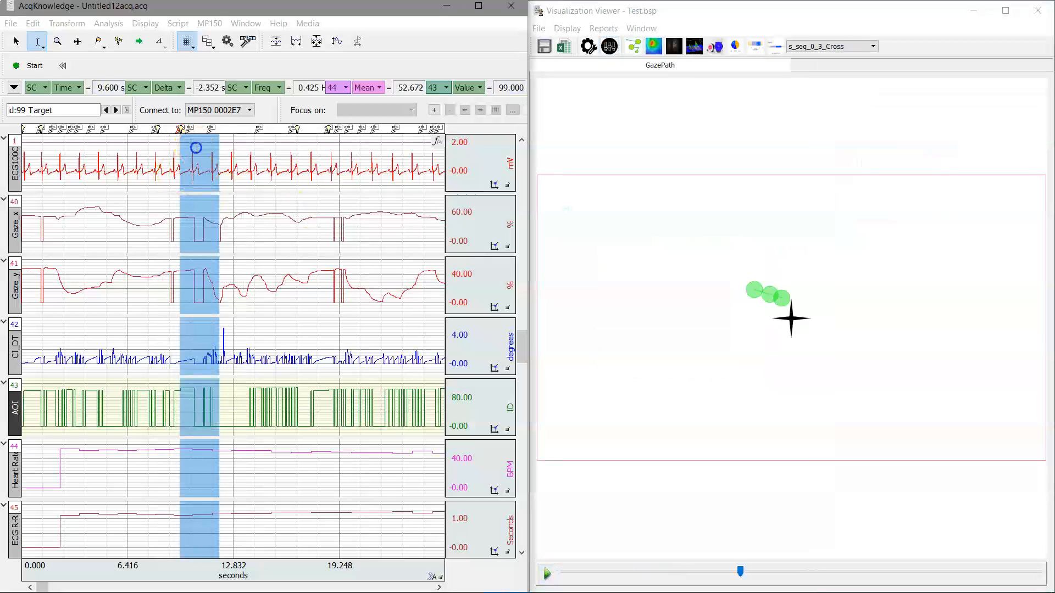
click(189, 145)
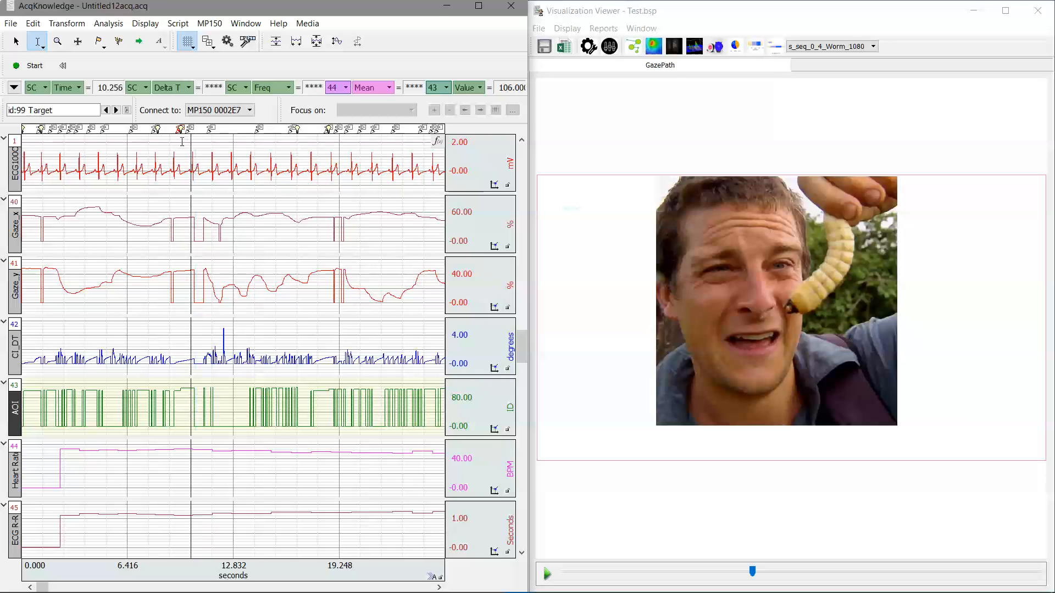
- Trace the gaze path over the worm stimulus from about 9.7 to 12.7 sec and play it on to about 13.9 sec
drag(184, 143, 237, 154)
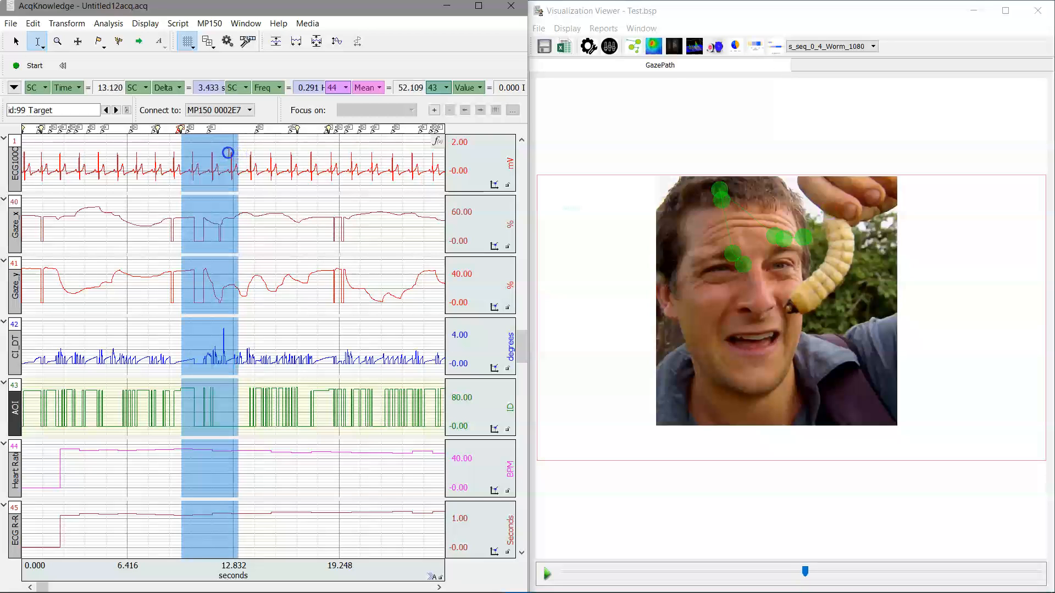
drag(225, 152, 232, 157)
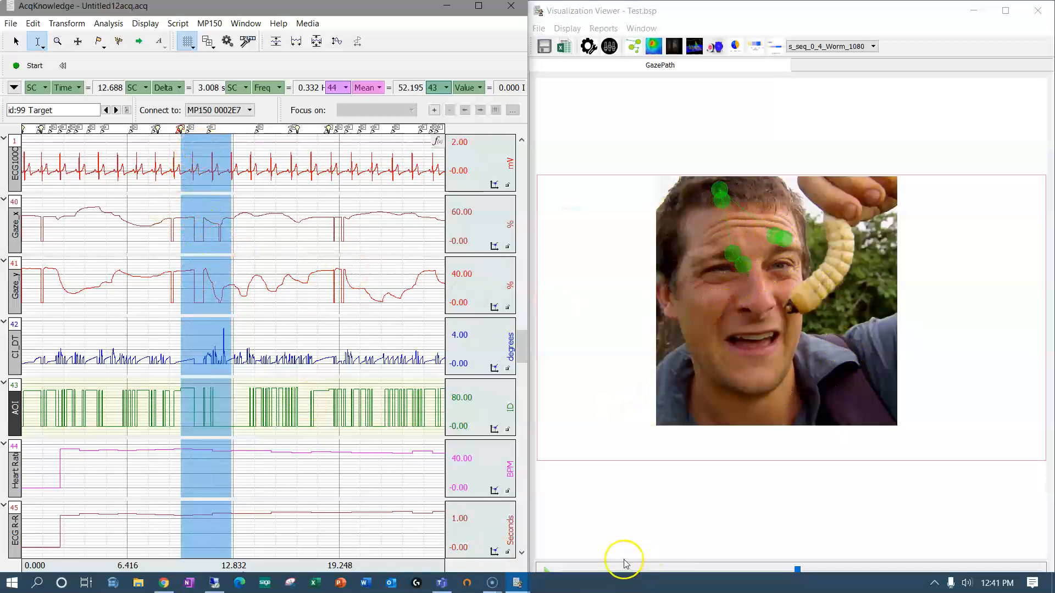
click(548, 572)
click(548, 574)
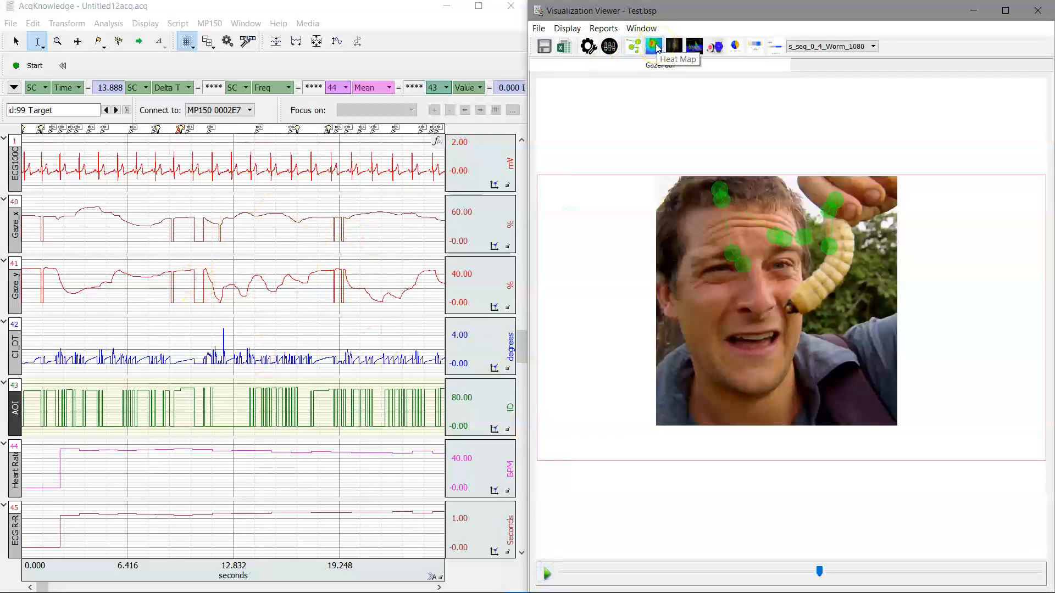
- Show the Heat Map and place the waveform cursor at about 2.2 sec, within the s_seq_0_2_Insect_1080 stimulus
click(658, 49)
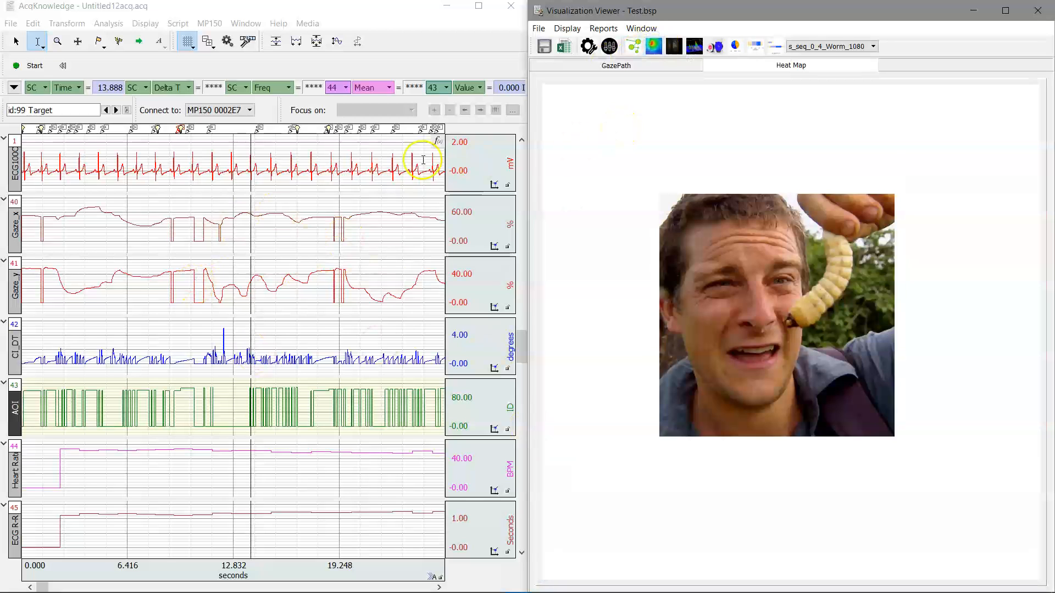
click(59, 155)
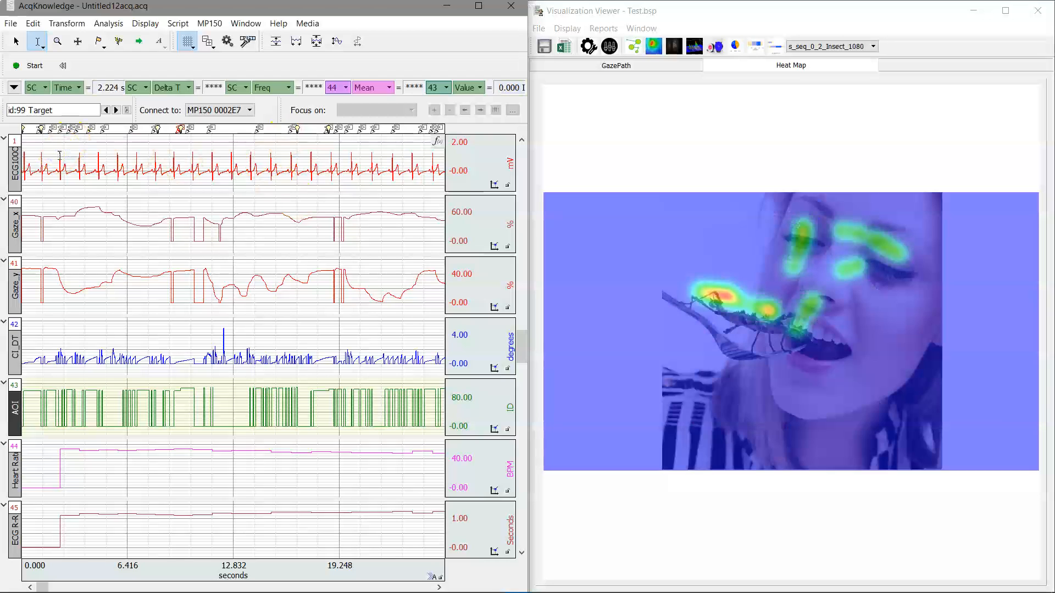
- Turn on Animated rendering for the heat map and select about 1.4 to 8 sec of the waveforms to build it up
click(609, 48)
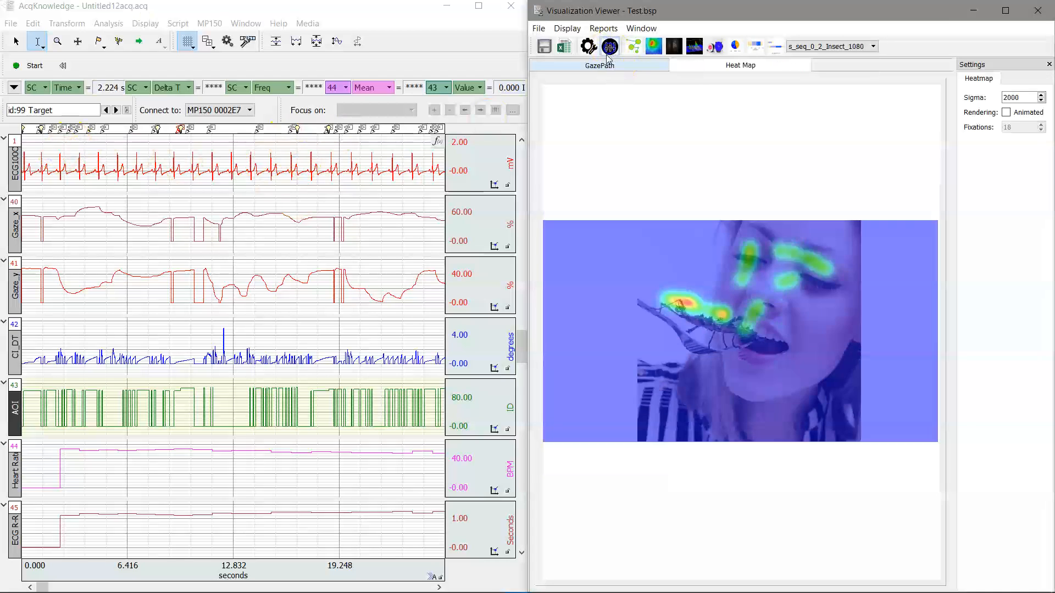
click(1006, 114)
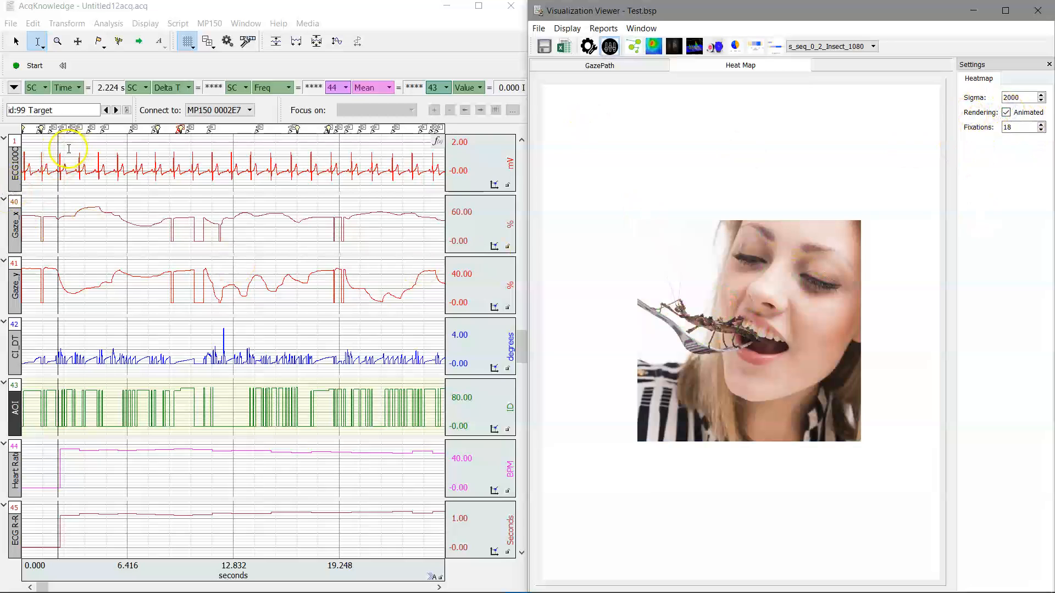
click(45, 142)
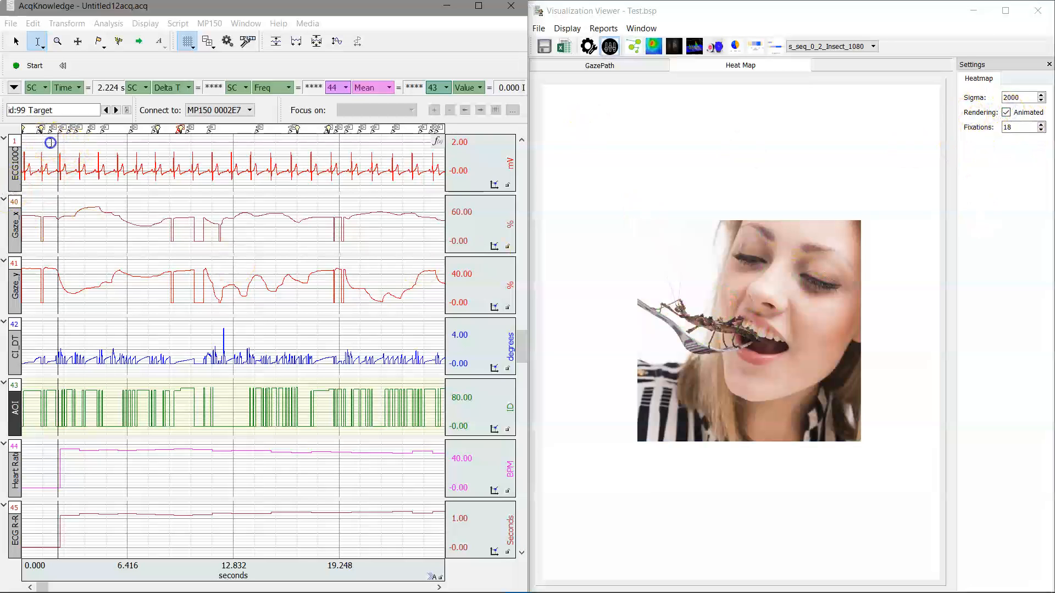
drag(74, 144, 153, 157)
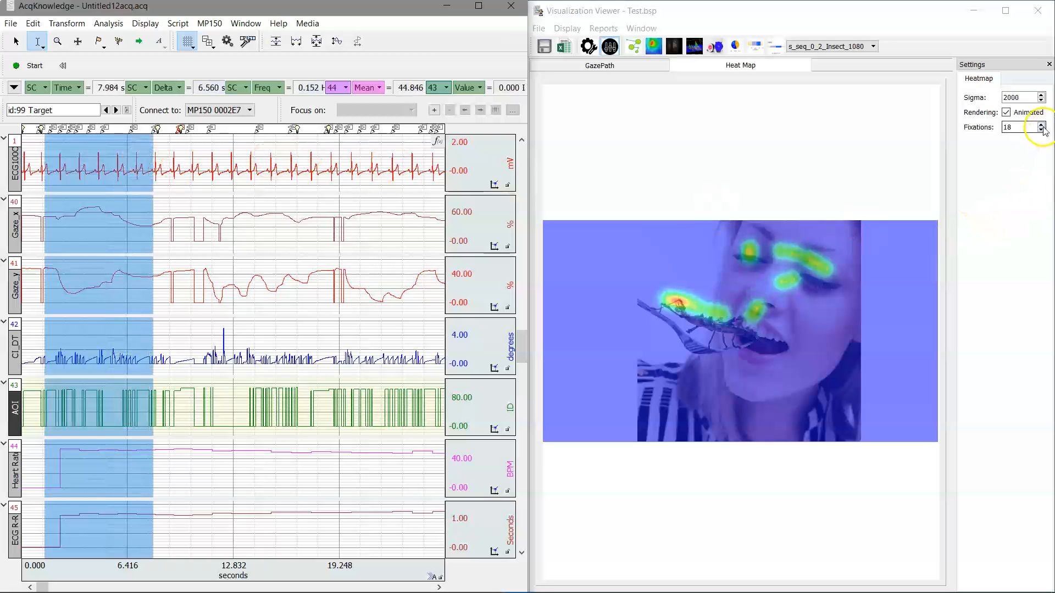
- Try a heat map sigma of 1000, and set the sigma to 3000
double_click(1033, 96)
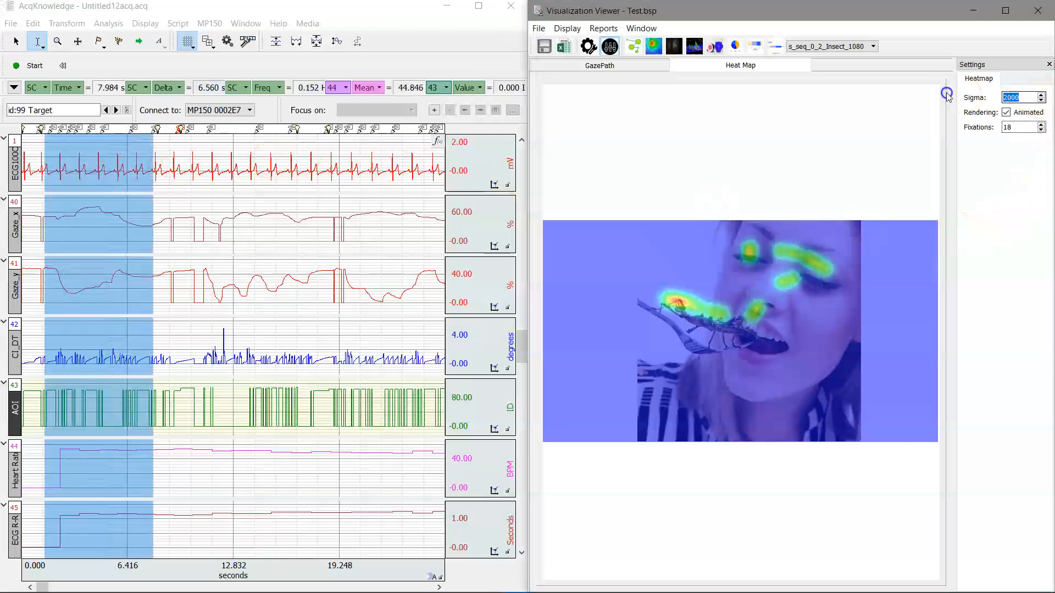
text(100)
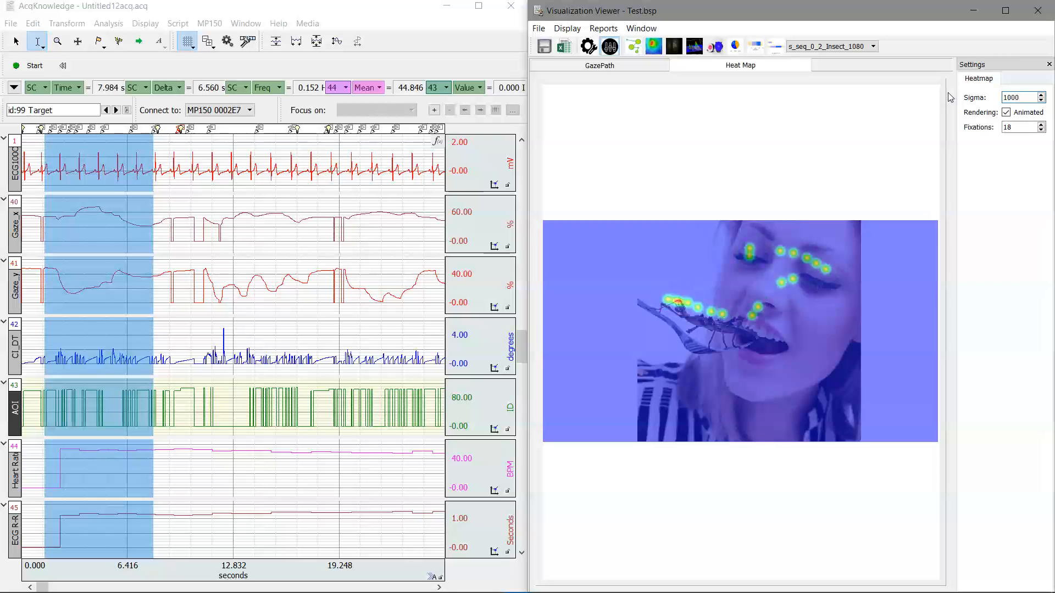
key(BackSpace)
key(BackSpace)
key(BackSpace)
text(3000)
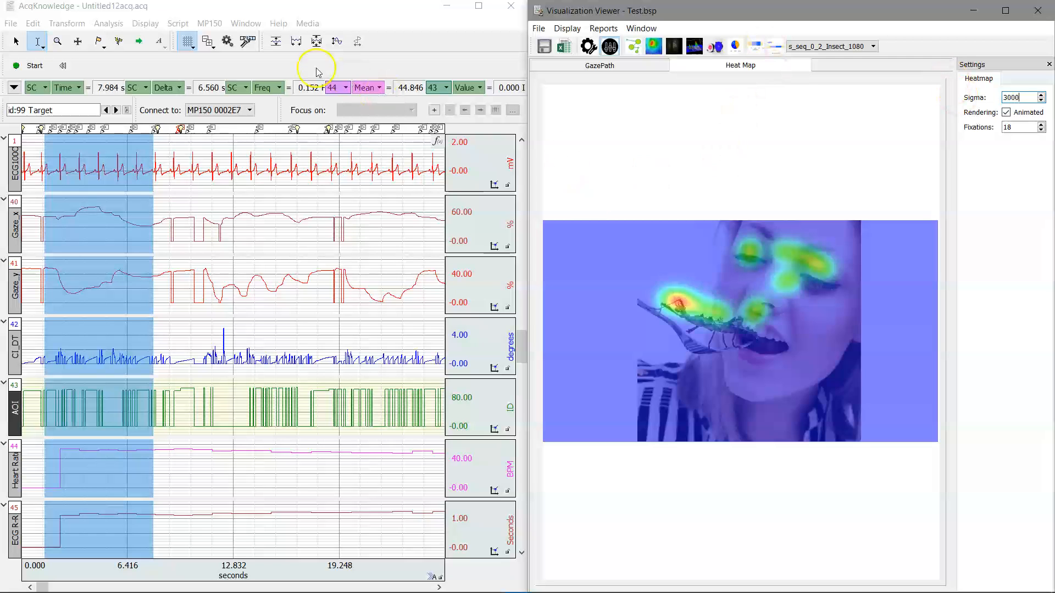
- Build up the worm stimulus heat map by selecting the waveforms from about 10 to 16.4 sec
click(185, 144)
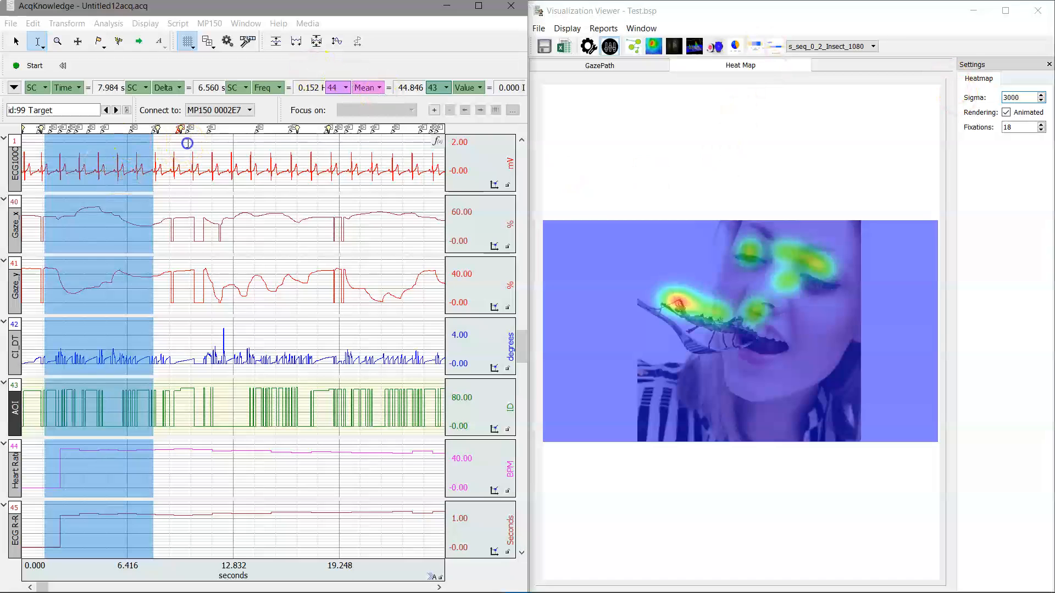
drag(218, 147, 294, 155)
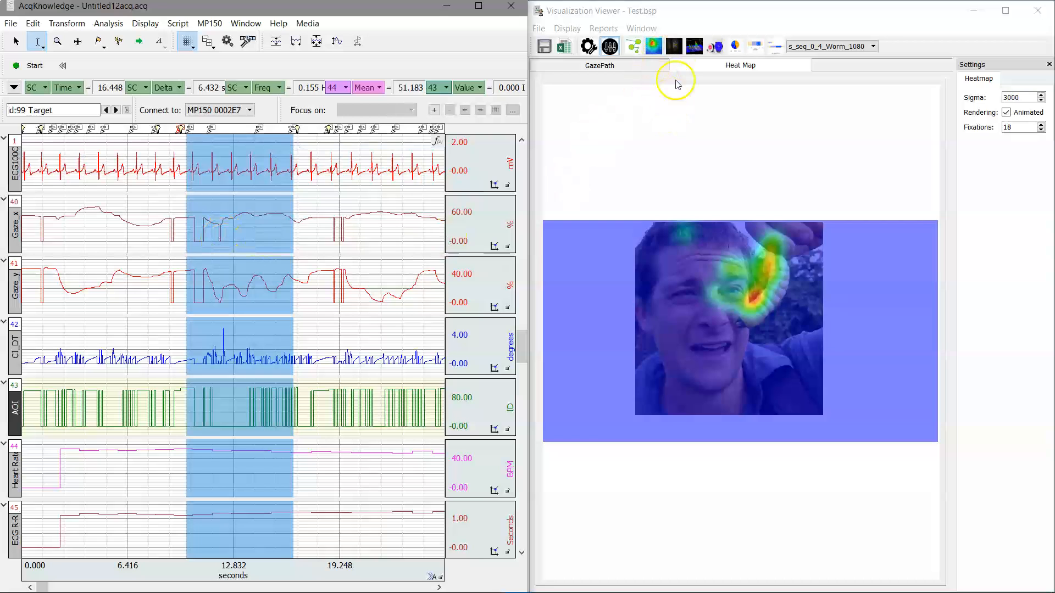
- Show the Luminance Map for the worm stimulus and set its sigma to 100
click(674, 46)
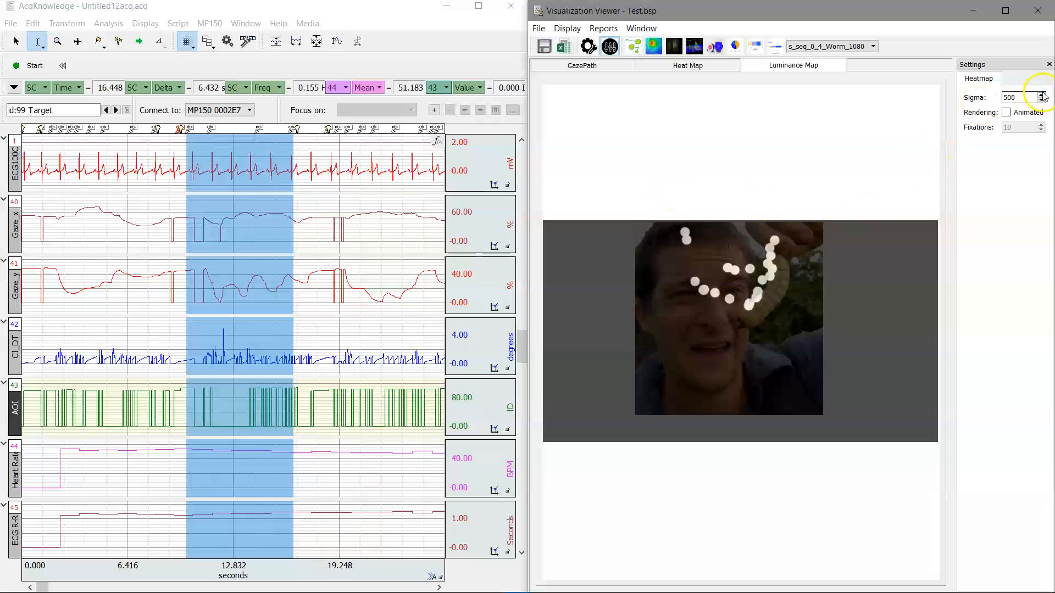
drag(1037, 95, 977, 99)
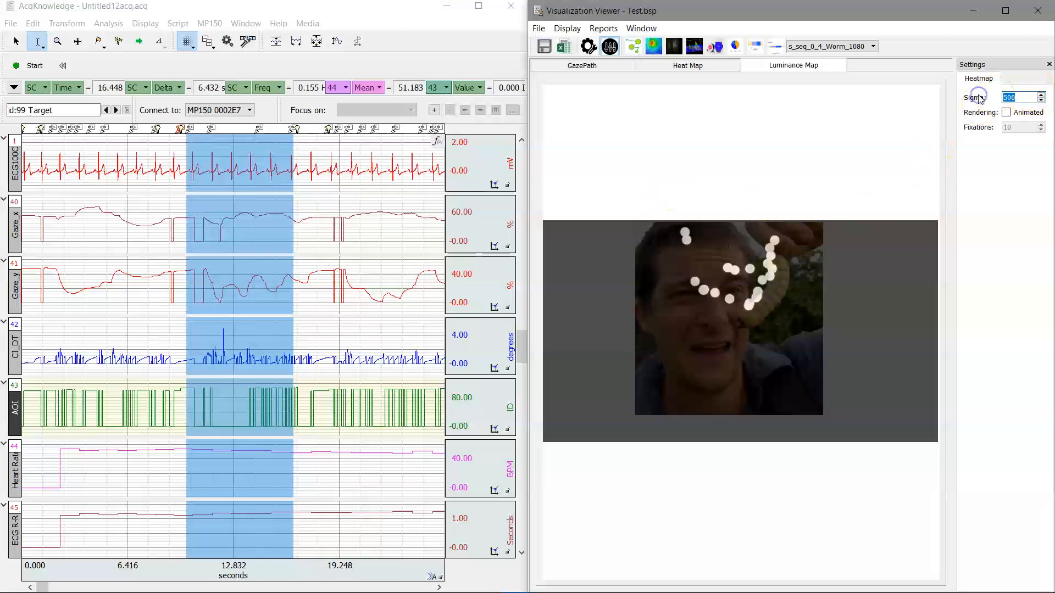
text(100)
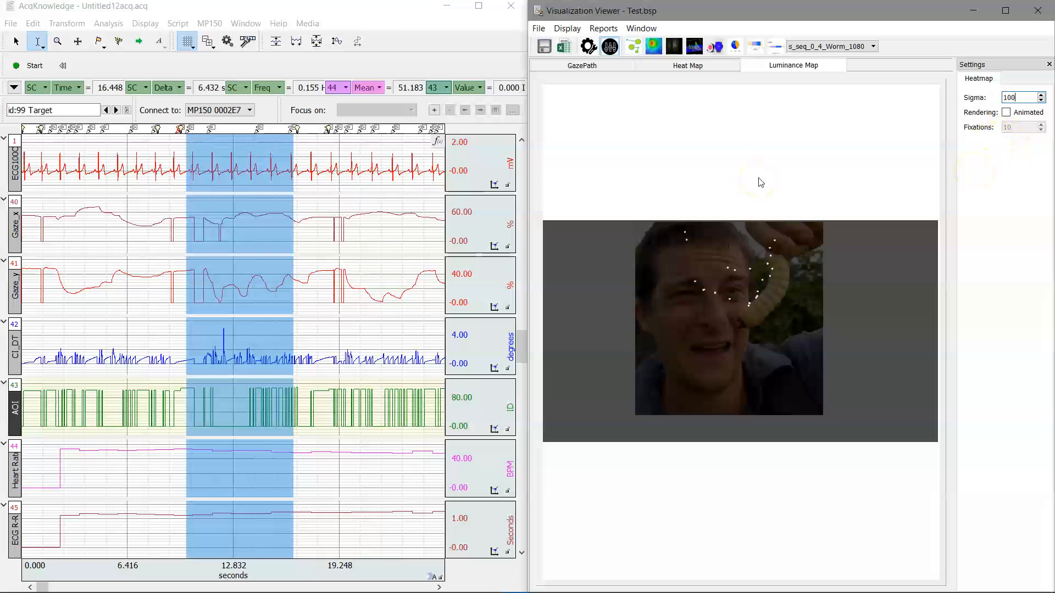
- Show the Attention Map and rotate its 3D viewpoint about the X and Y axes
click(695, 49)
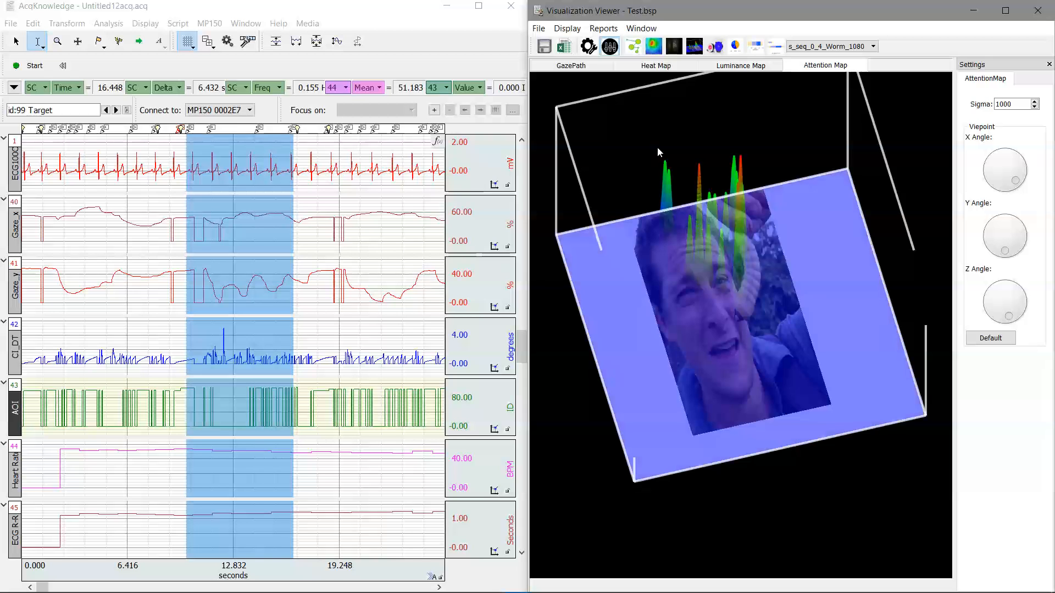
click(703, 250)
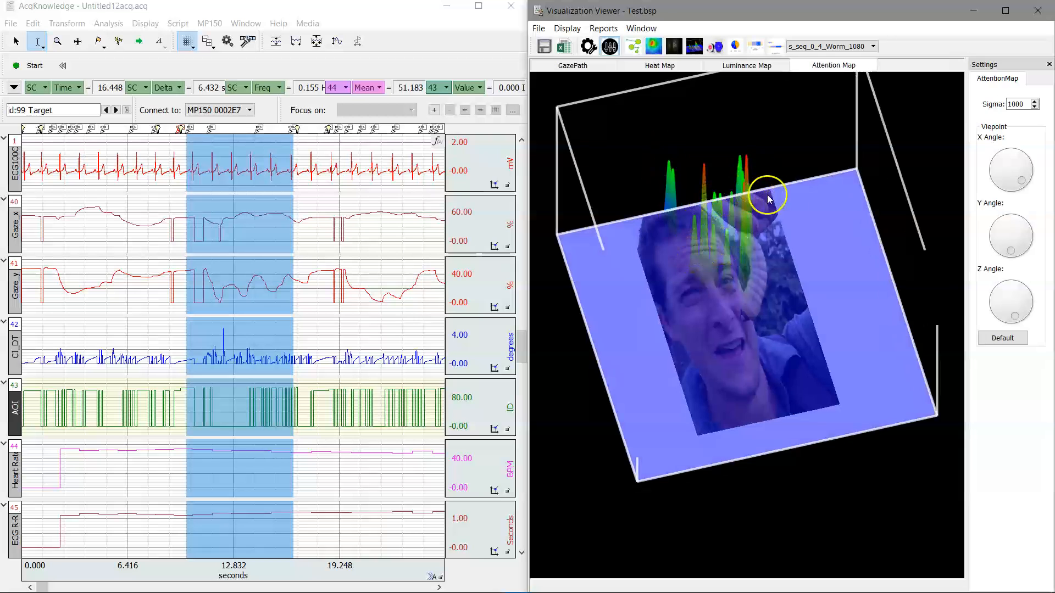
drag(1020, 182, 1029, 188)
drag(1011, 253, 1008, 255)
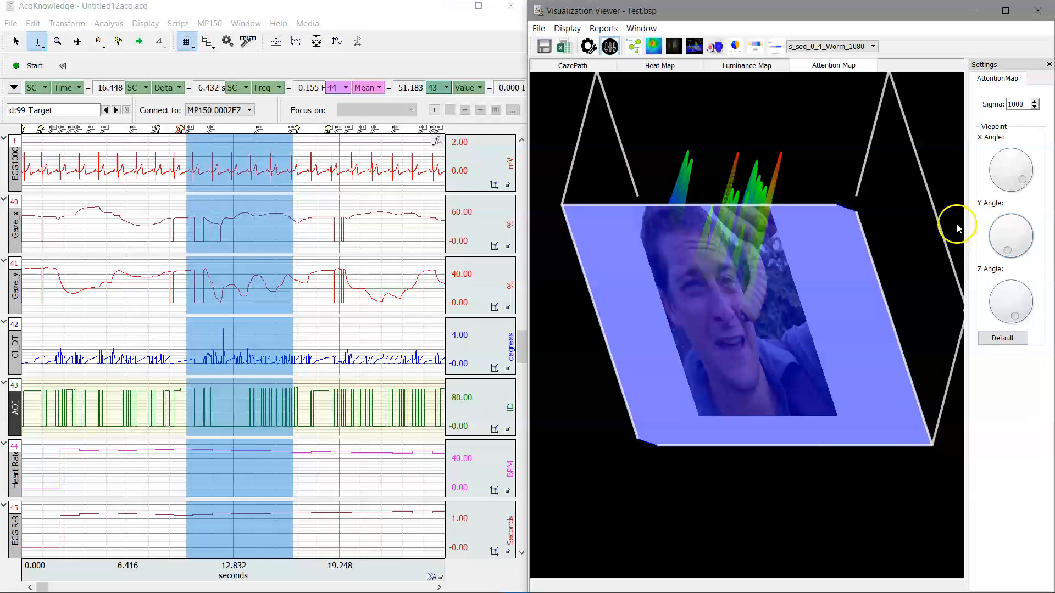
- Try an attention map sigma of 500, and set the sigma to 3000
double_click(1016, 104)
text(5)
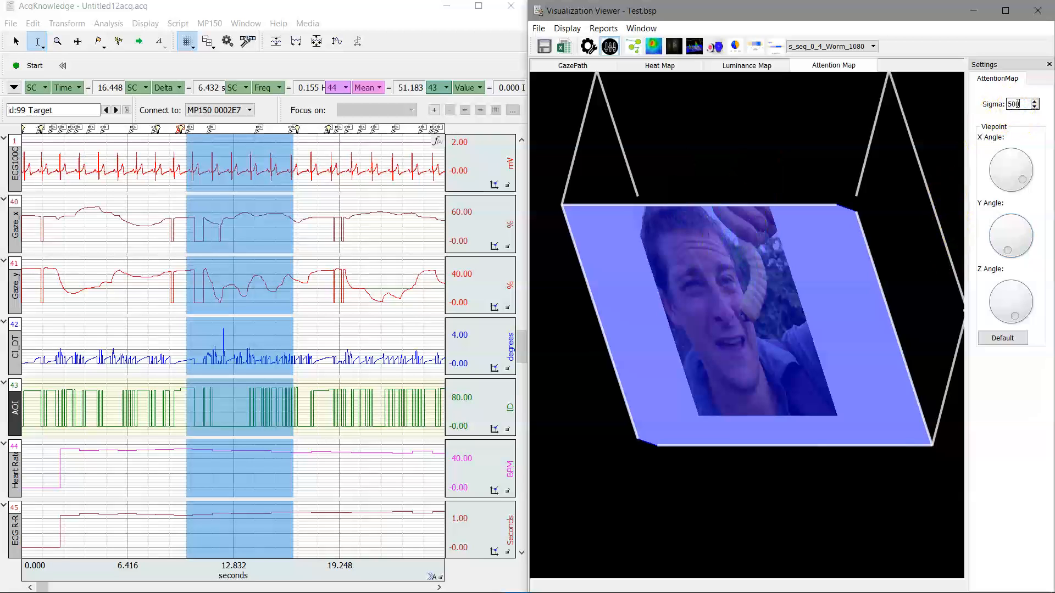
key(Return)
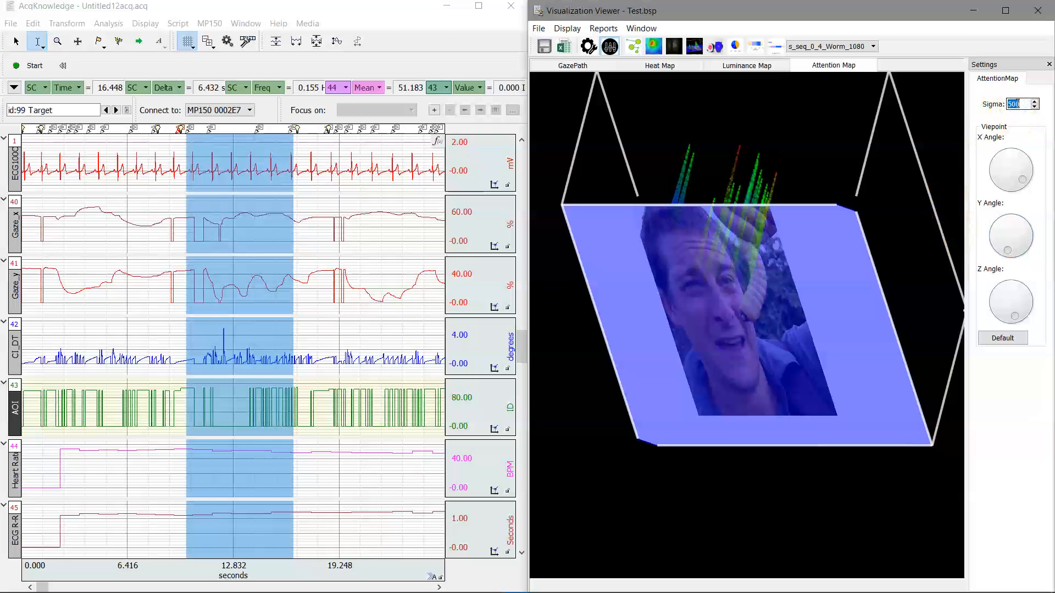
text(3000)
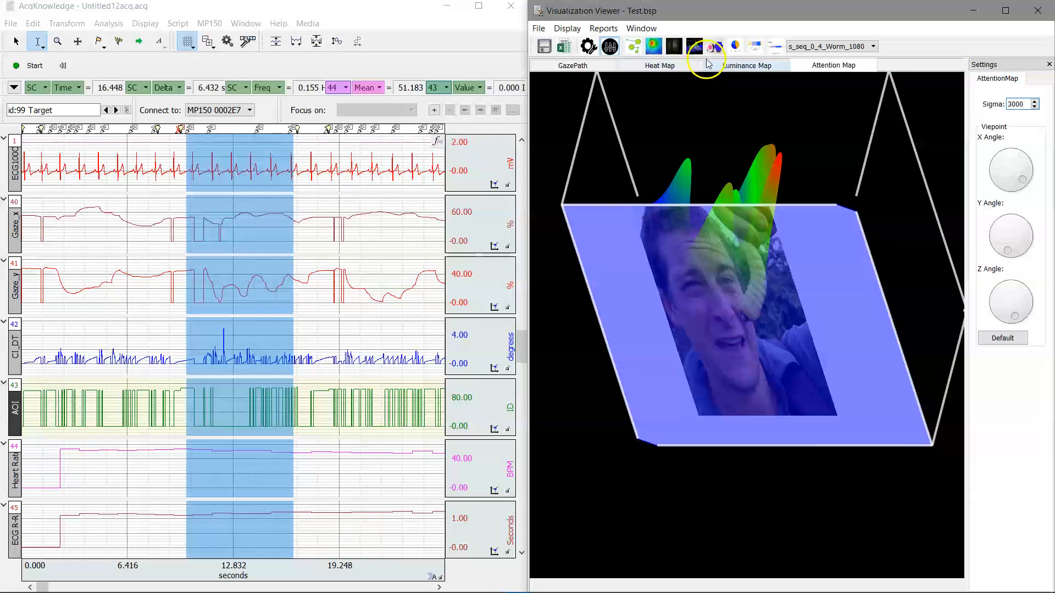
- Show the Pie Chart for s_seq_0_2_Insect_1080 by placing the waveform cursor at about 2.03 sec, and examine its AOI slices
click(735, 46)
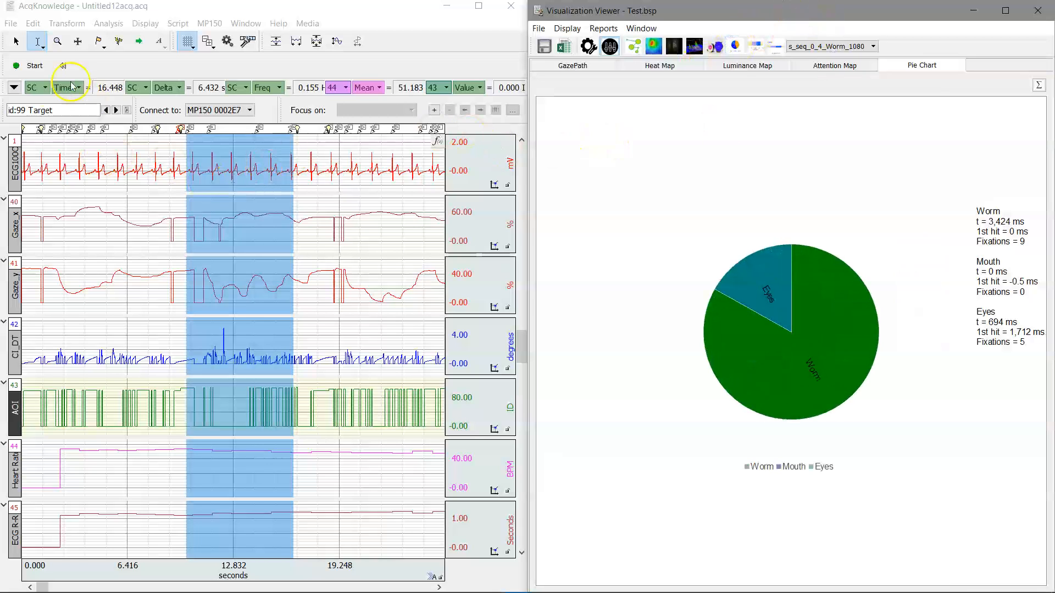
click(55, 153)
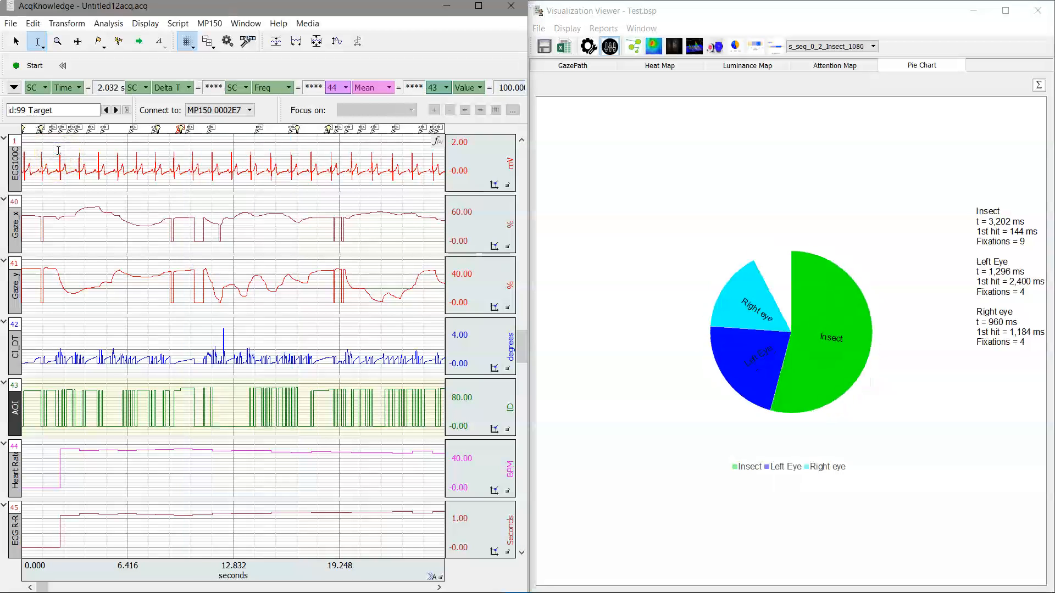
mouse_move(790, 281)
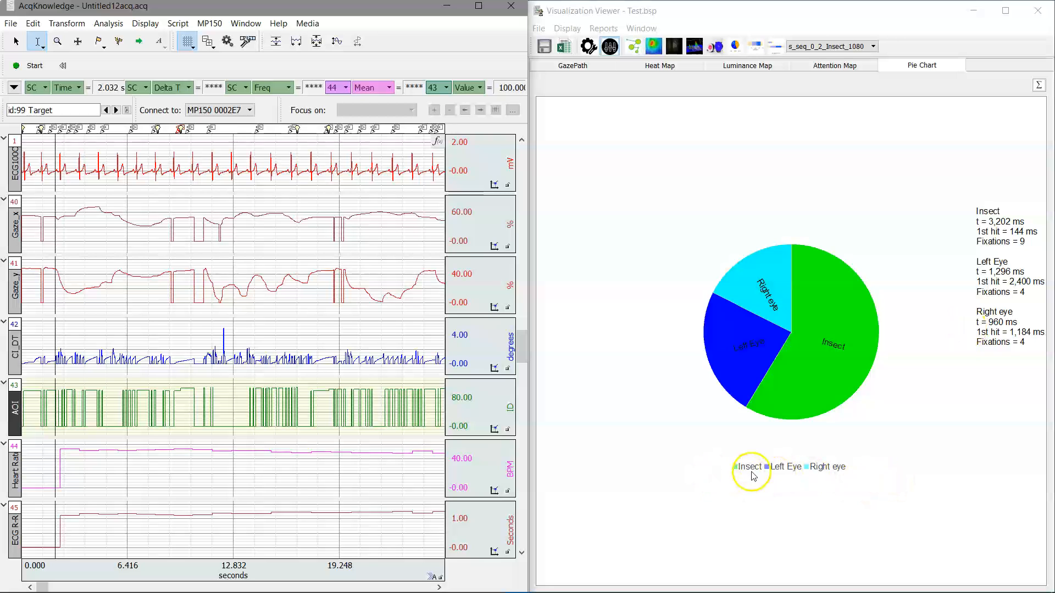
mouse_move(753, 368)
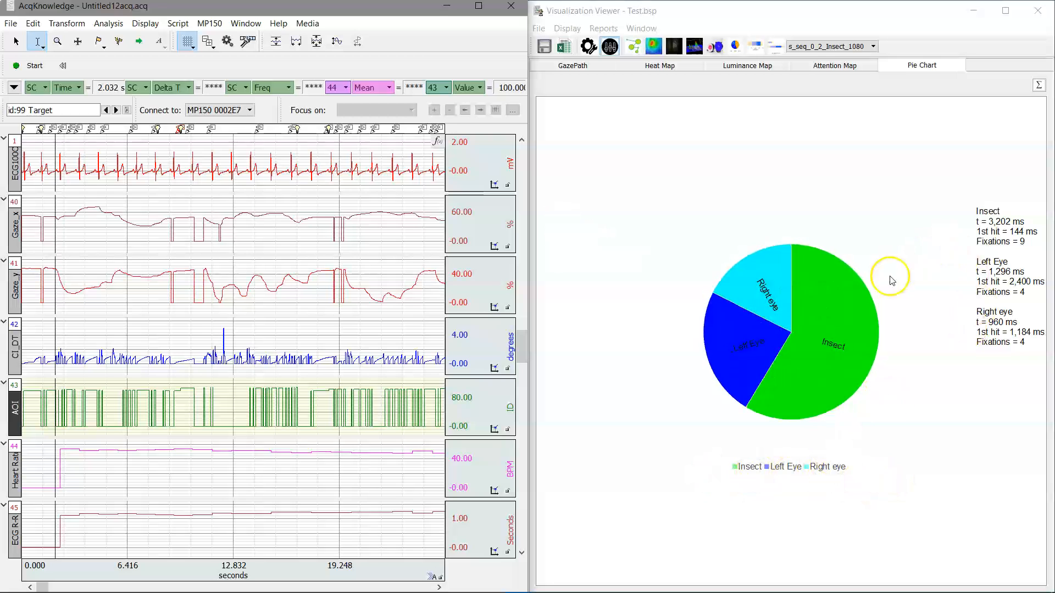
mouse_move(847, 345)
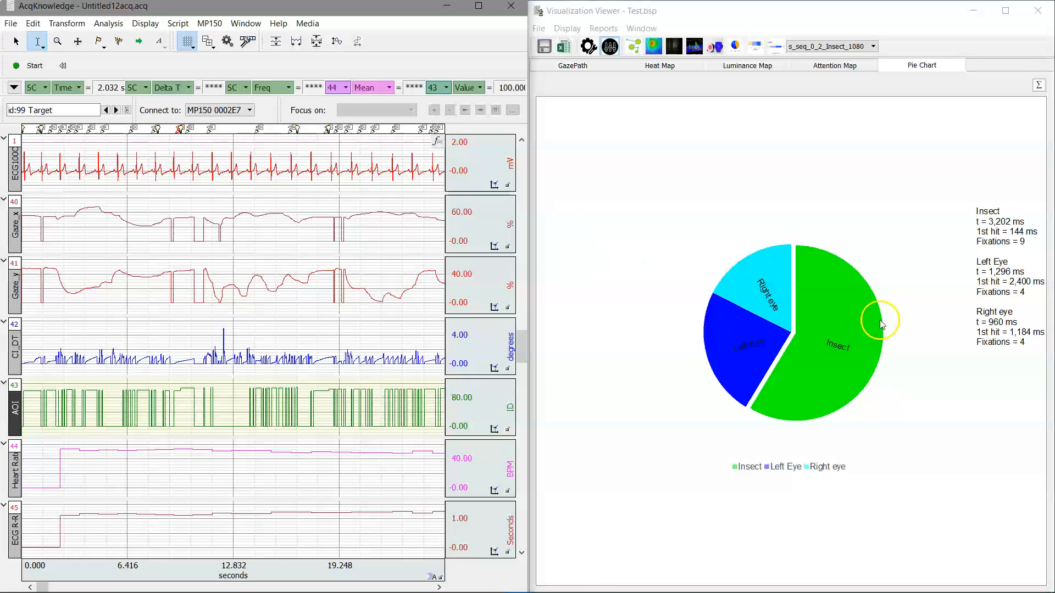
- Display the table of AOI heart rate and R-R values and place it beneath the pie chart legend
click(1039, 86)
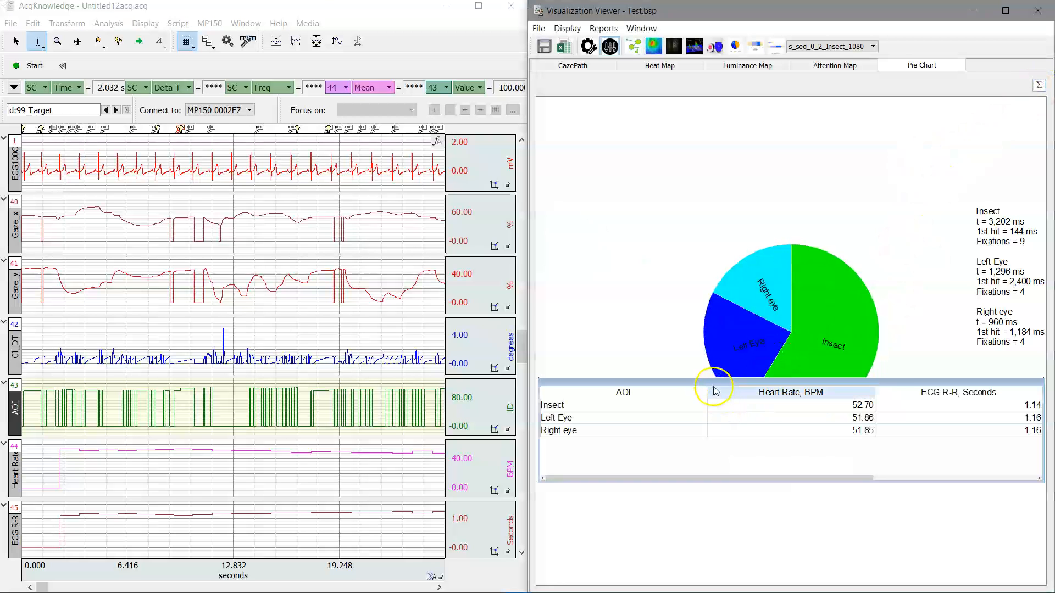
drag(706, 378, 698, 566)
drag(721, 452, 719, 475)
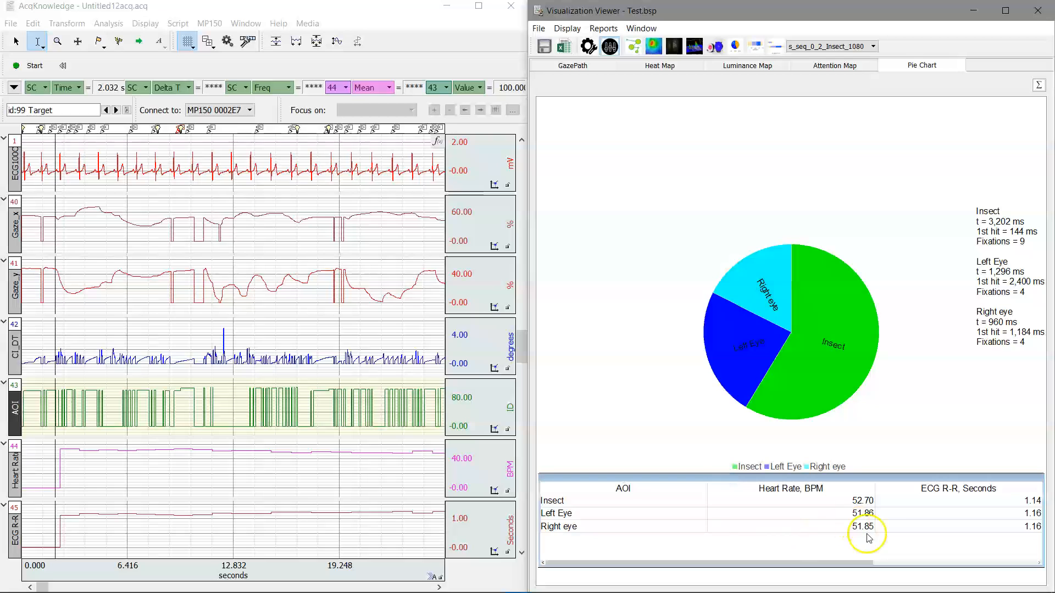
right_click(696, 541)
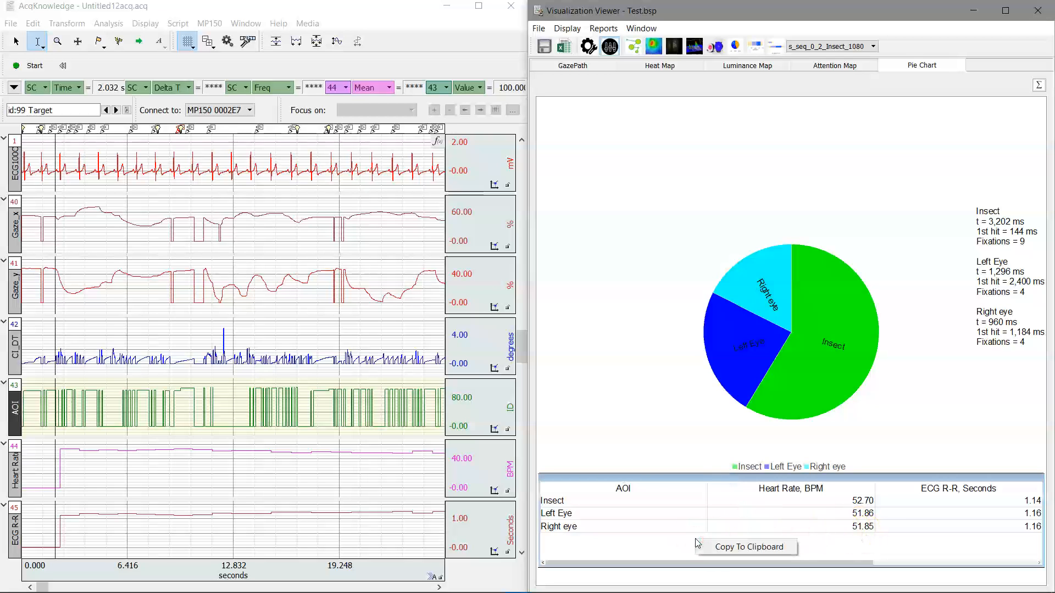
click(673, 541)
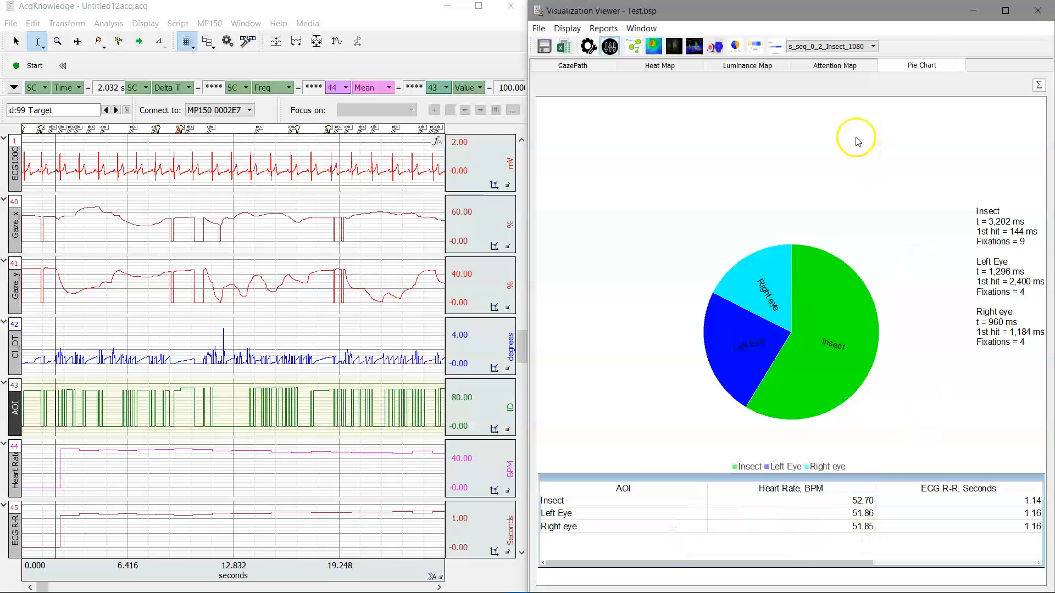
- Review the AOI visualization parameters and the channels offered for a new KPI, cancelling both dialogs
click(610, 44)
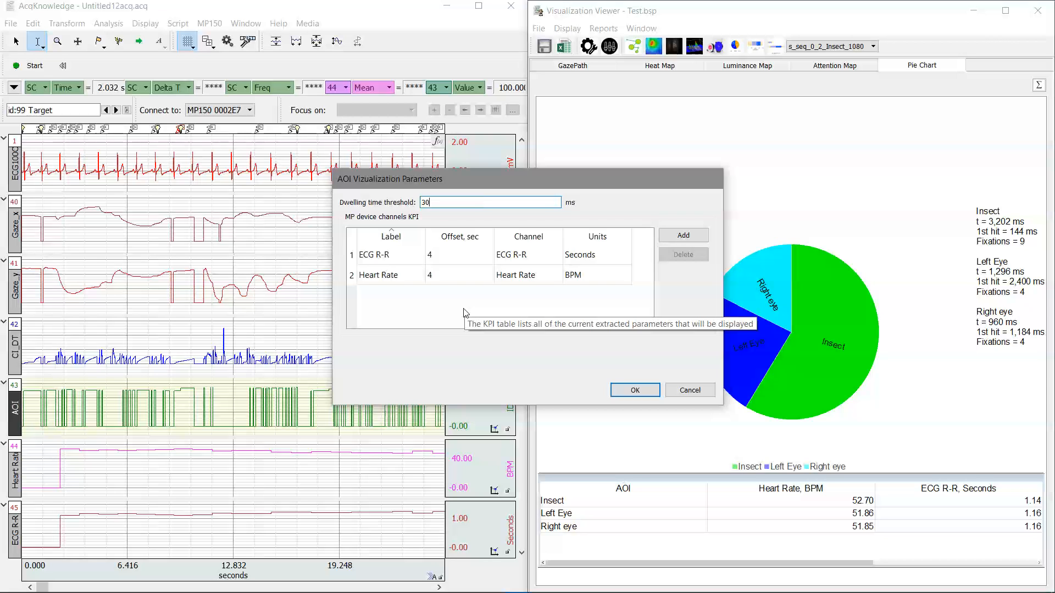
click(680, 236)
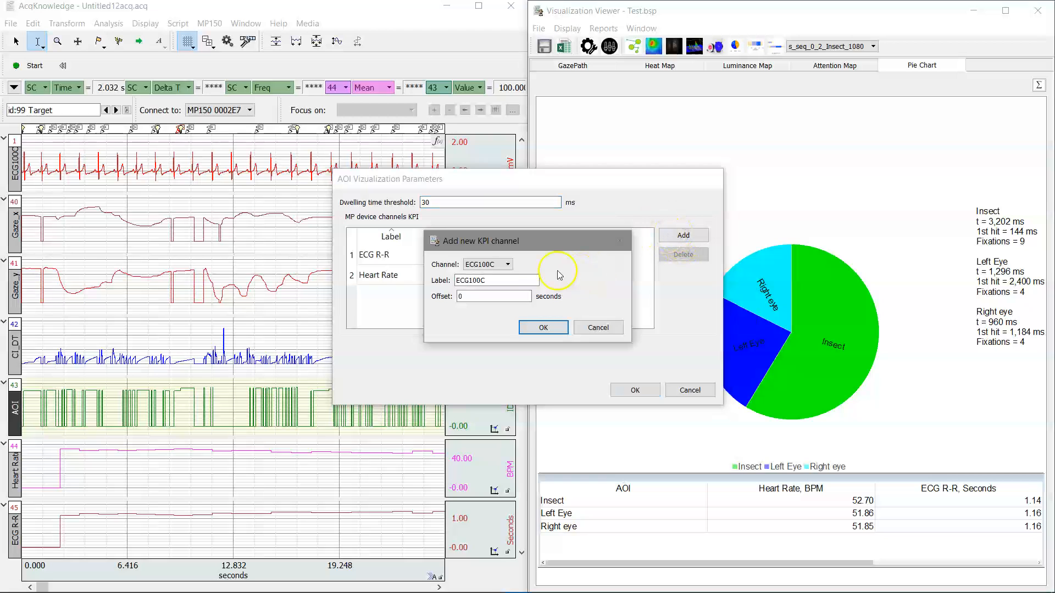
click(505, 264)
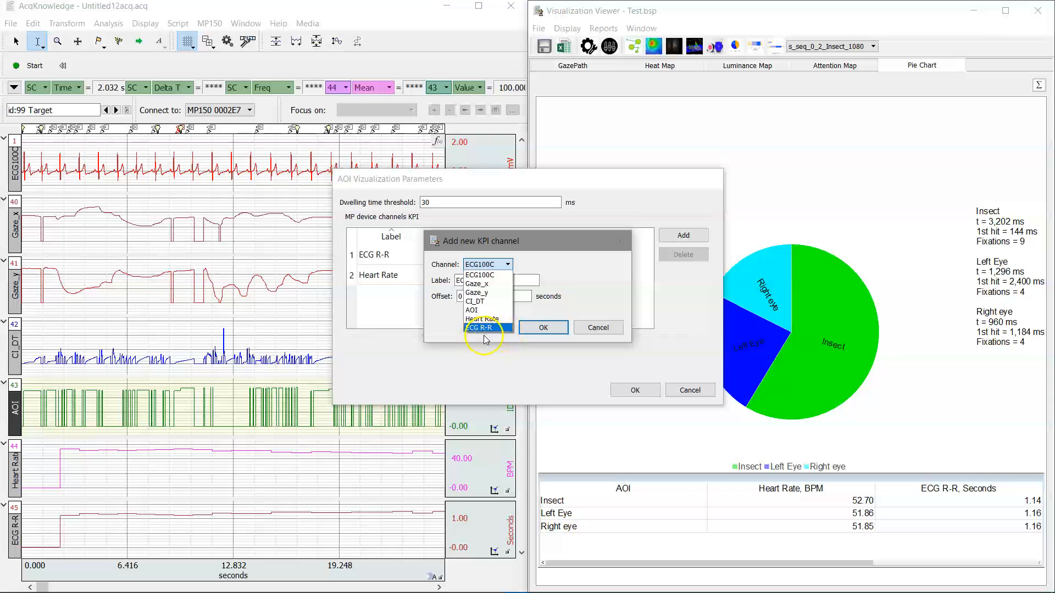
click(538, 254)
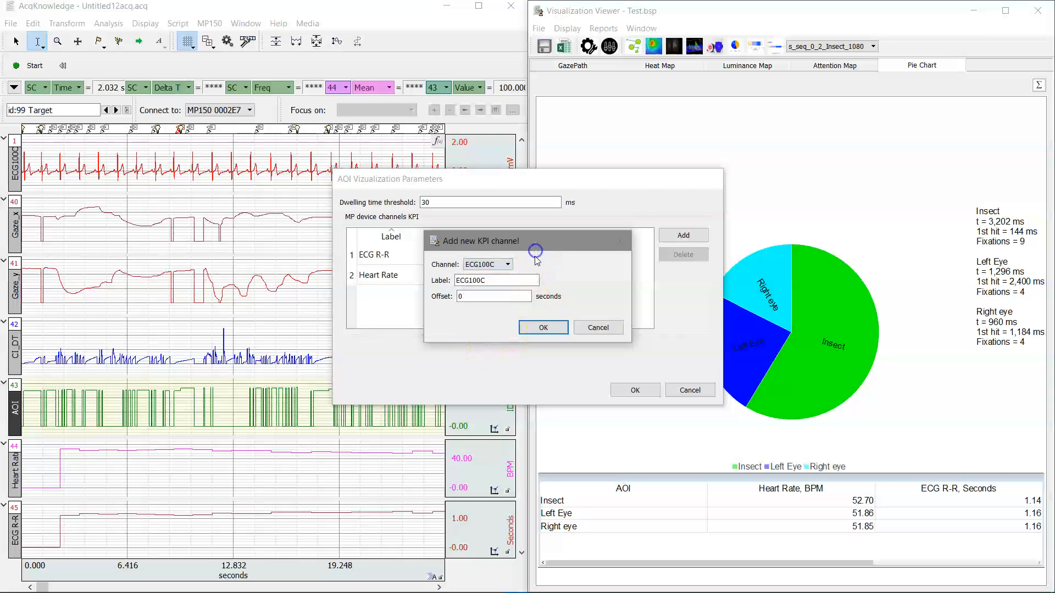
click(597, 328)
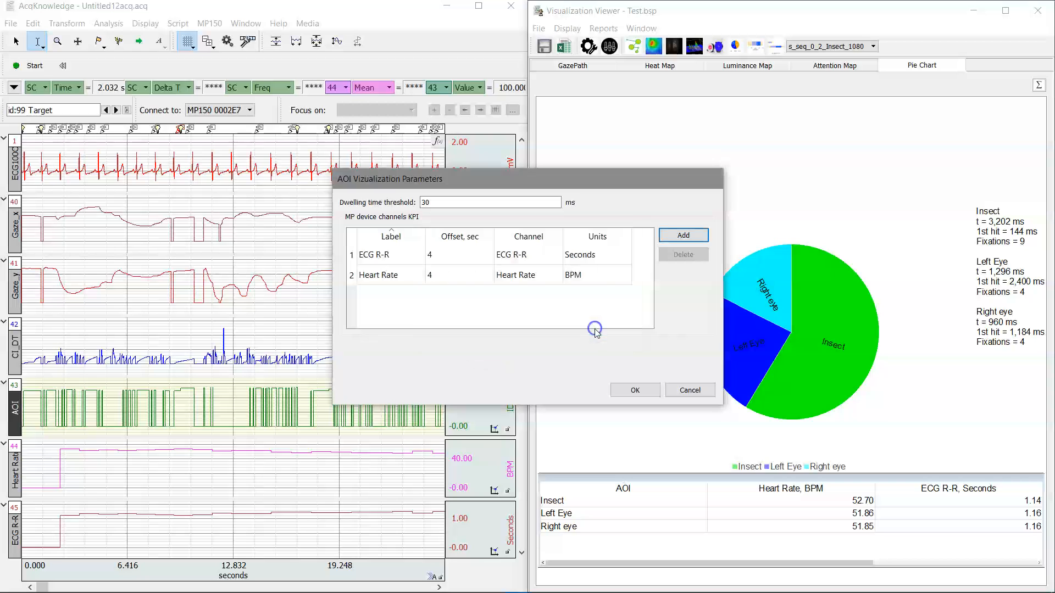
click(689, 389)
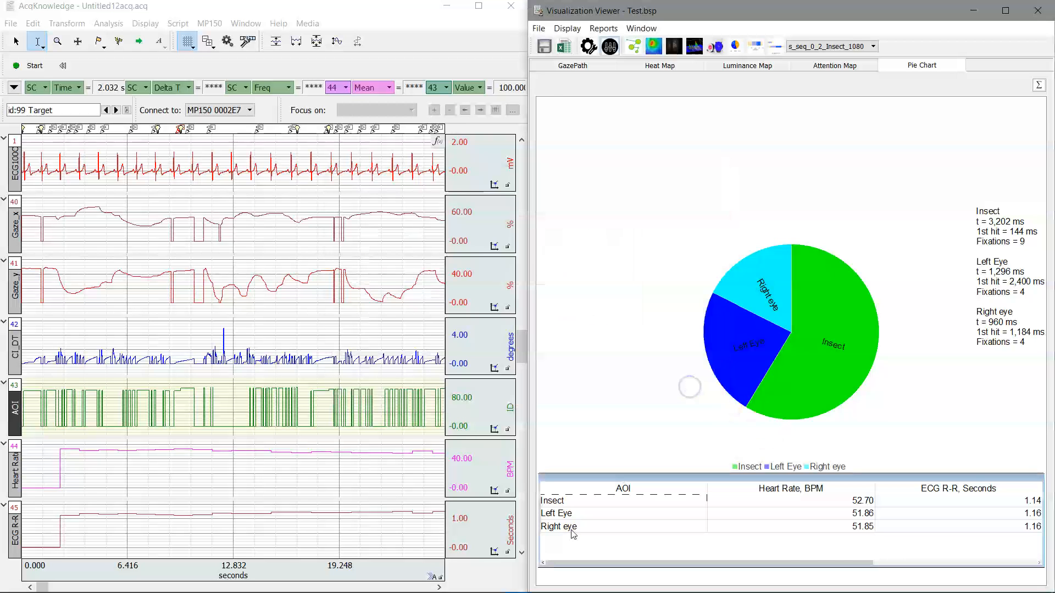
- Show the Scarf Plot with and without time outside AOIs, leave that option off, and show the String Plot
click(756, 45)
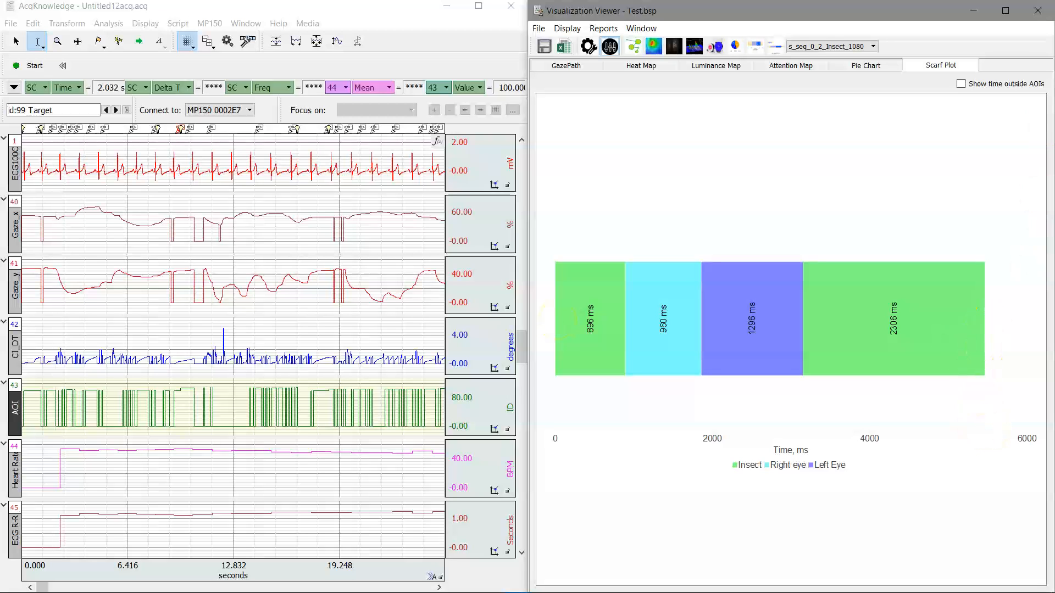
click(965, 86)
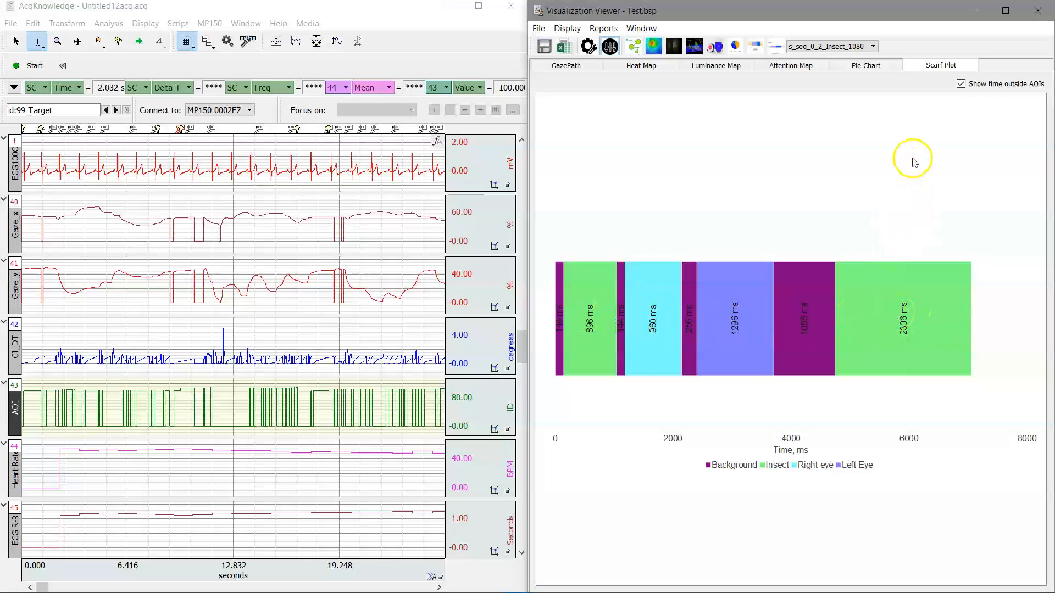
click(960, 83)
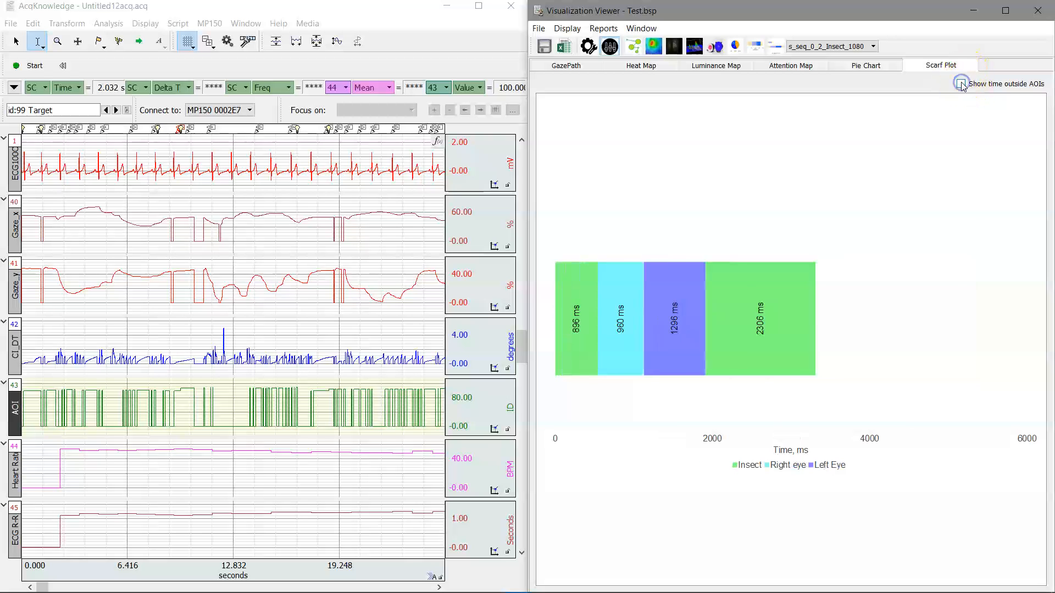
click(961, 84)
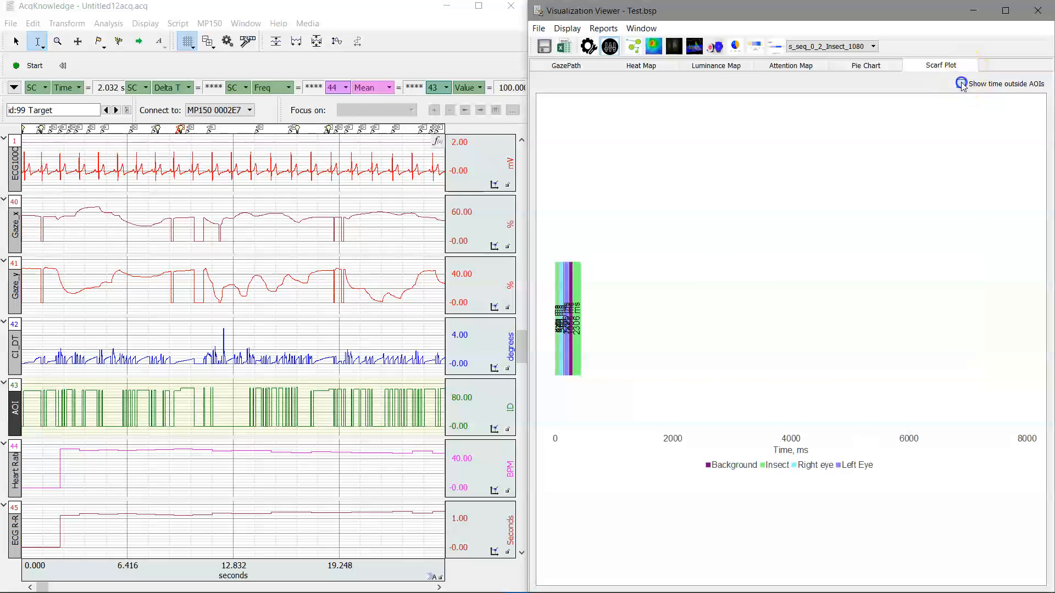
click(960, 84)
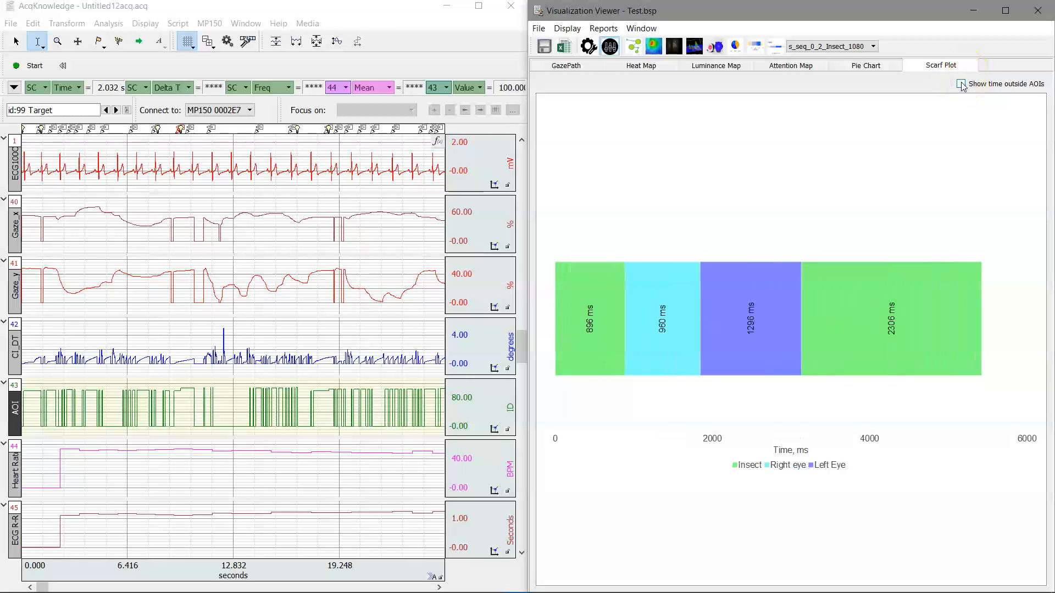
click(776, 46)
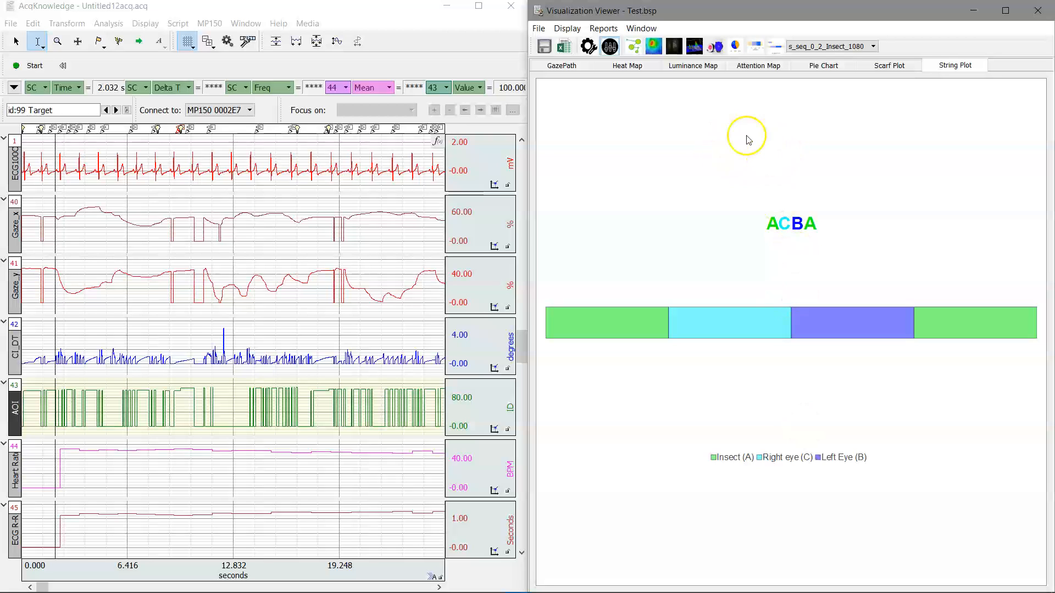
- Run the AOI Summary, AOI dwelling sequence and Fixations sequence reports to a temporary file that opens as a spreadsheet
click(565, 49)
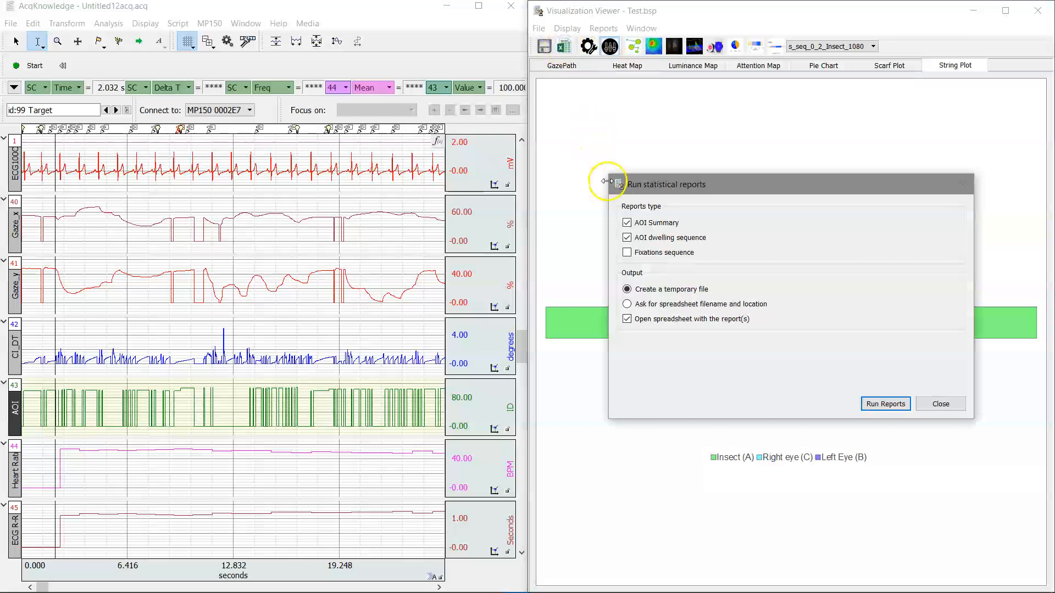
click(657, 253)
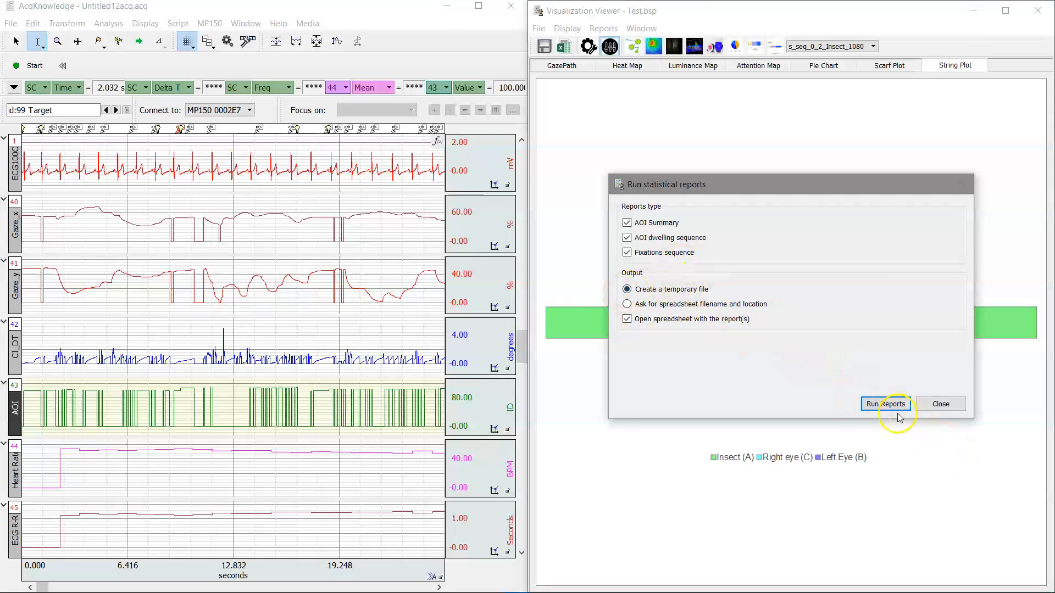
click(884, 403)
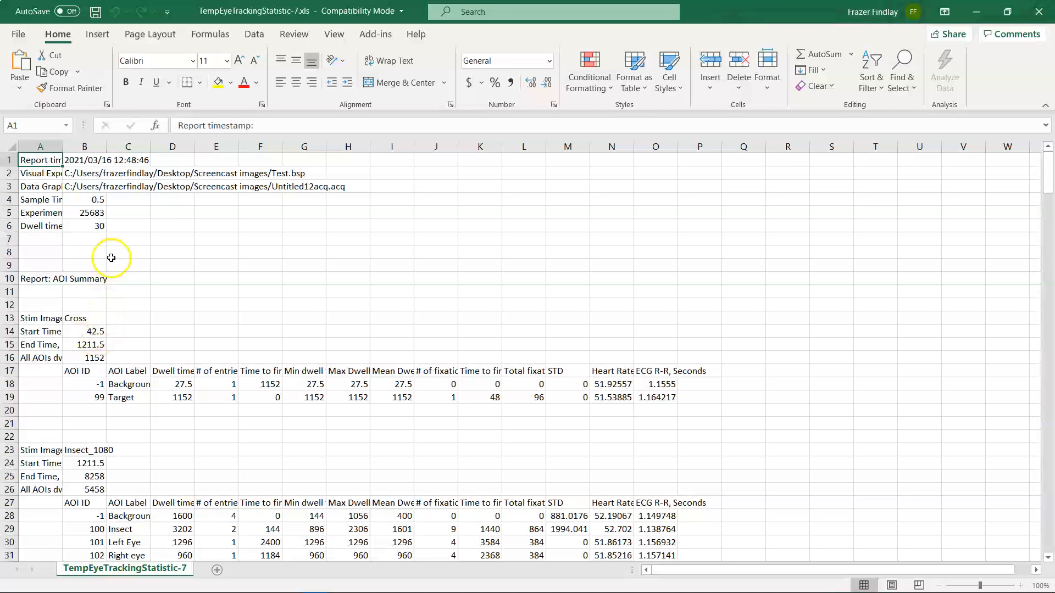
- Widen columns C to O of the Excel report so the AOI Summary headings are readable
drag(128, 147, 670, 136)
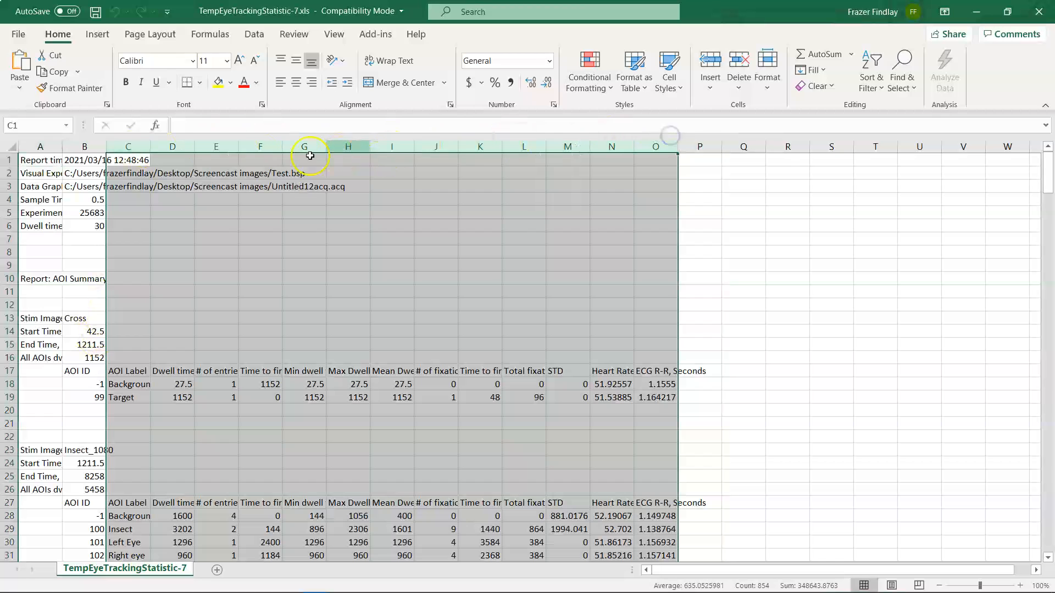
drag(150, 146, 195, 151)
scroll(219, 253, down, 1)
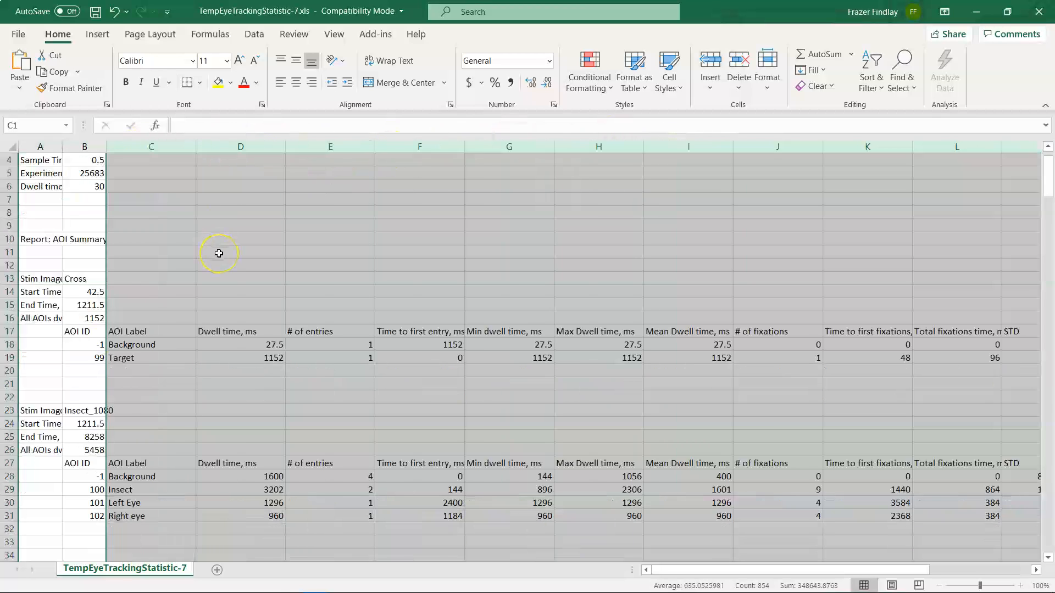
- Examine the AOI Summary's Background and Insect rows for Insect_1080, from dwell times across to the Heart Rate and ECG R-R columns
scroll(219, 253, down, 1)
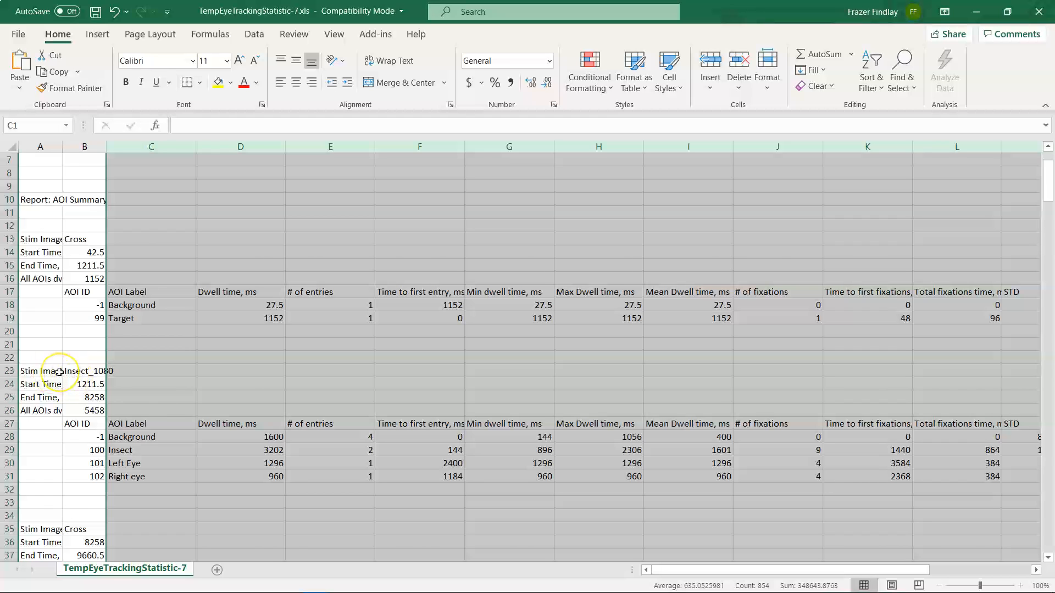
scroll(73, 377, down, 1)
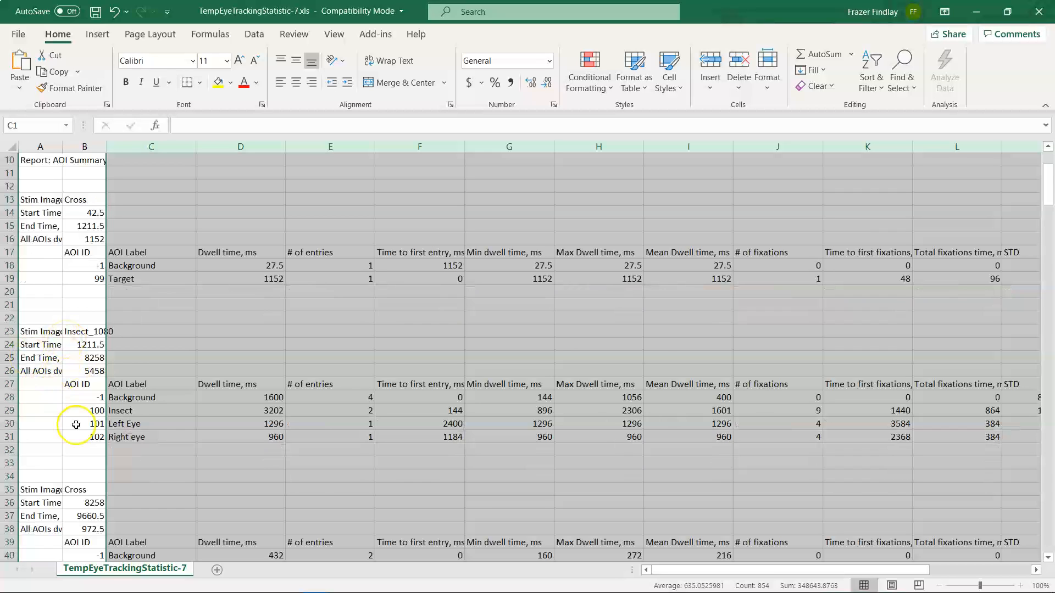
scroll(119, 407, down, 1)
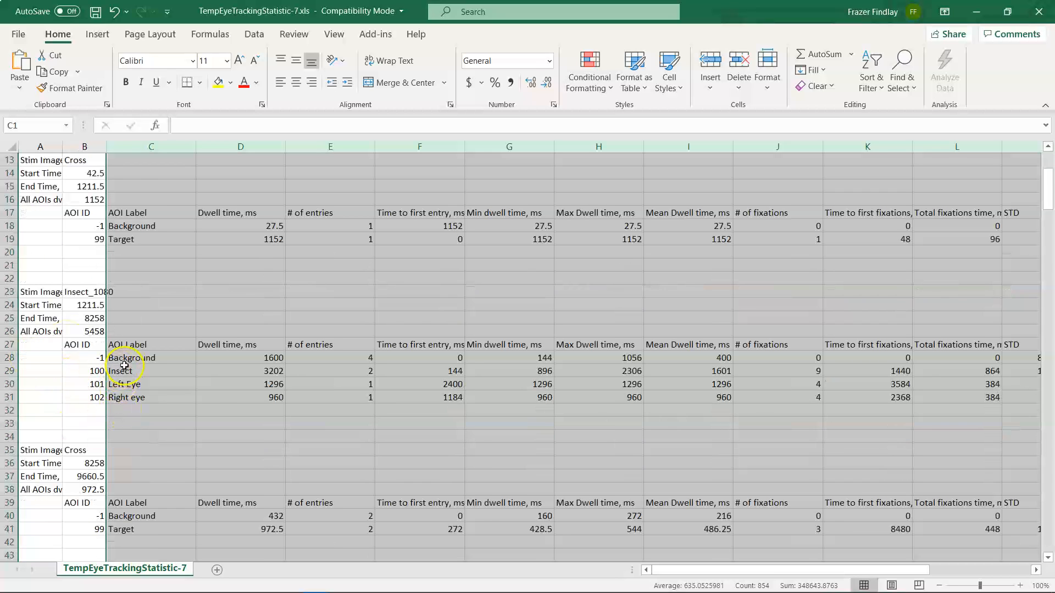
click(9, 358)
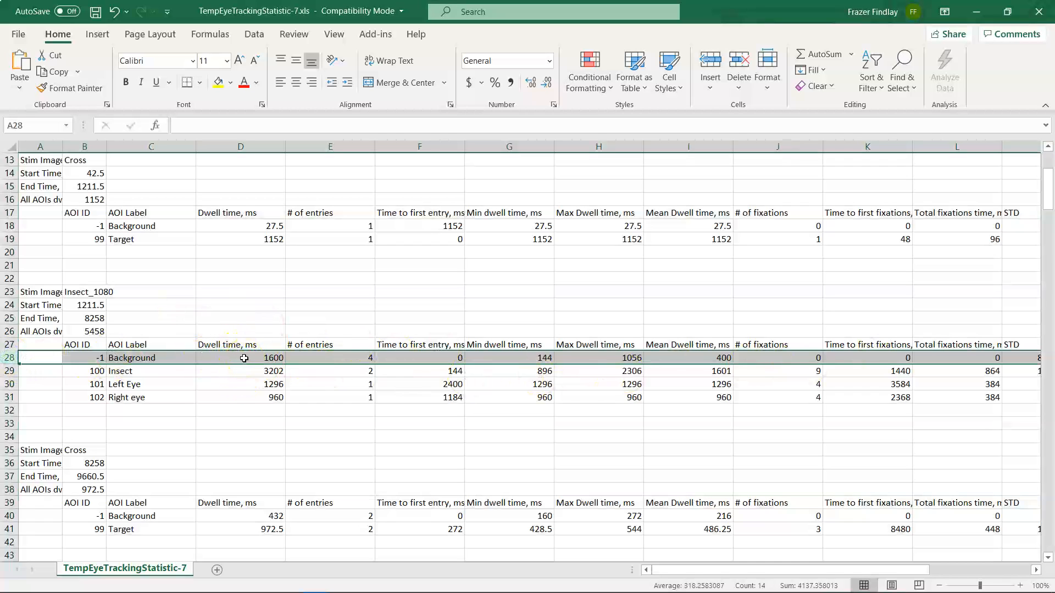
click(11, 372)
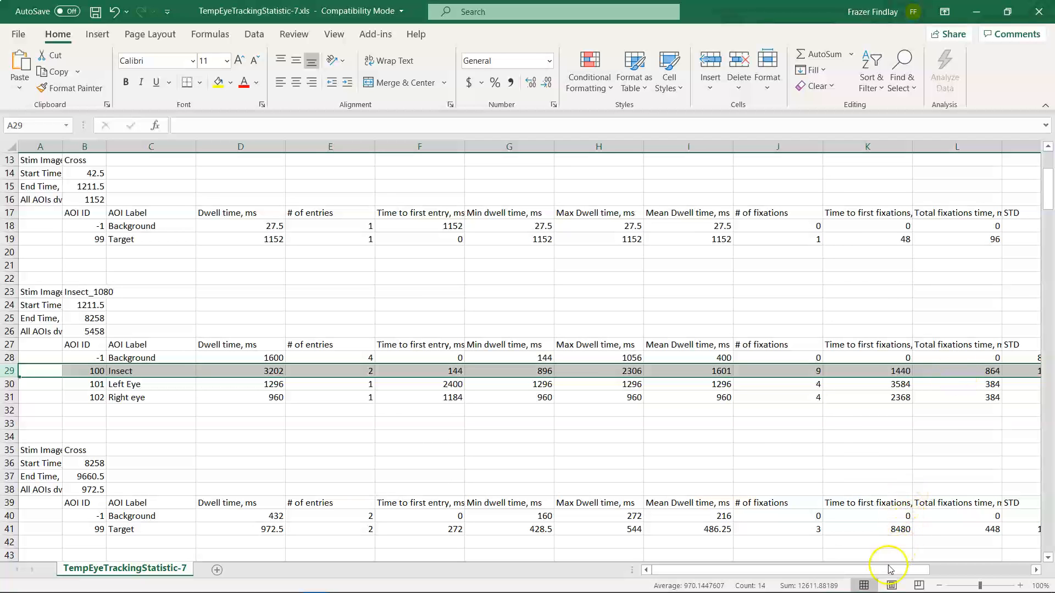
drag(887, 572, 987, 569)
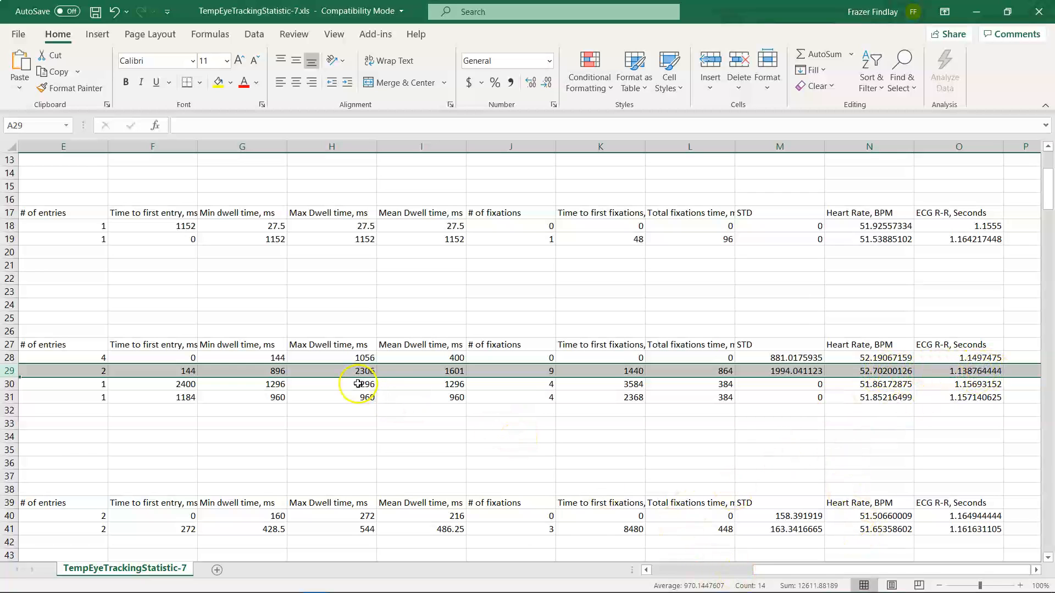
drag(753, 569, 632, 570)
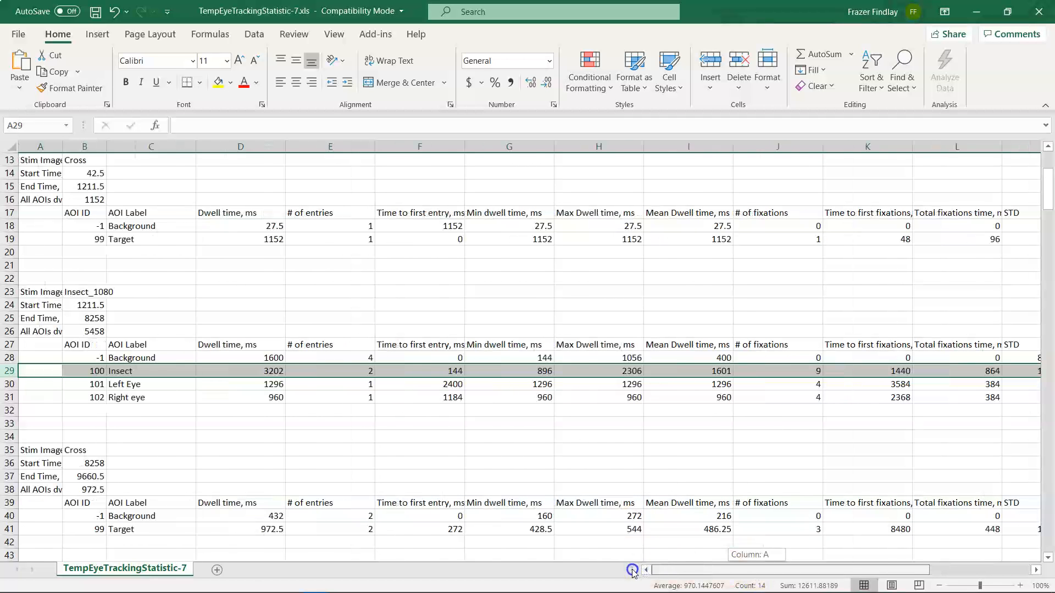
- Examine the Dwellings sequence report, comparing the order of AOIs and dwell times for each stimulus image
scroll(259, 384, down, 10)
scroll(261, 383, down, 10)
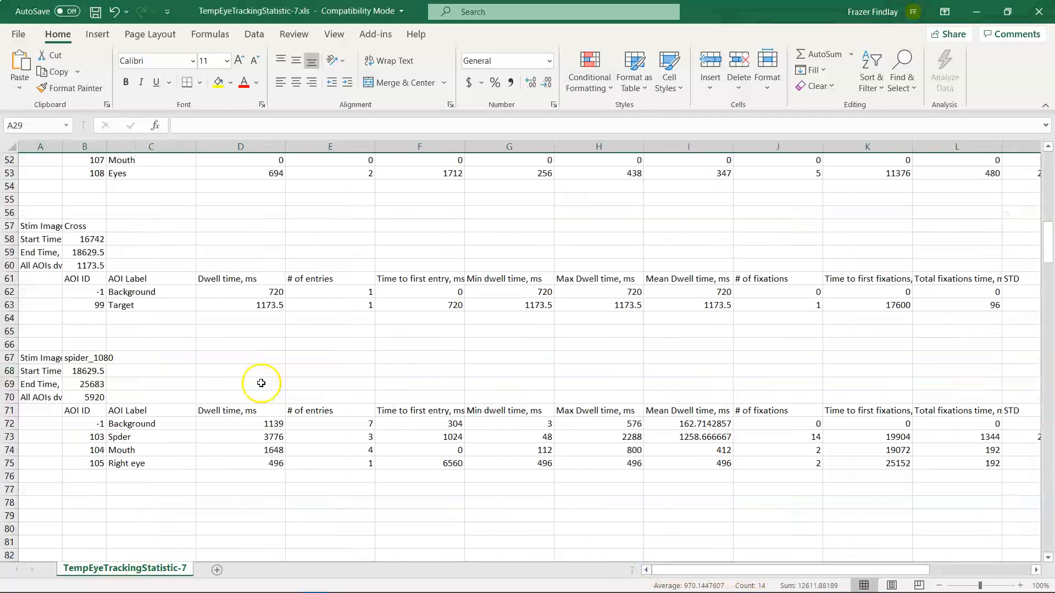
scroll(263, 379, down, 2)
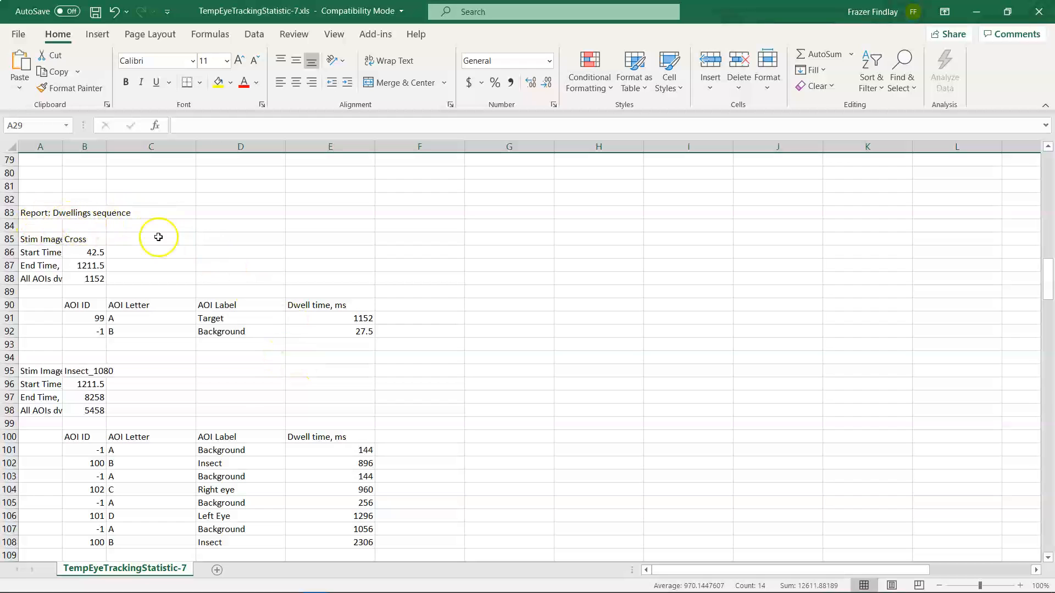
scroll(231, 272, down, 2)
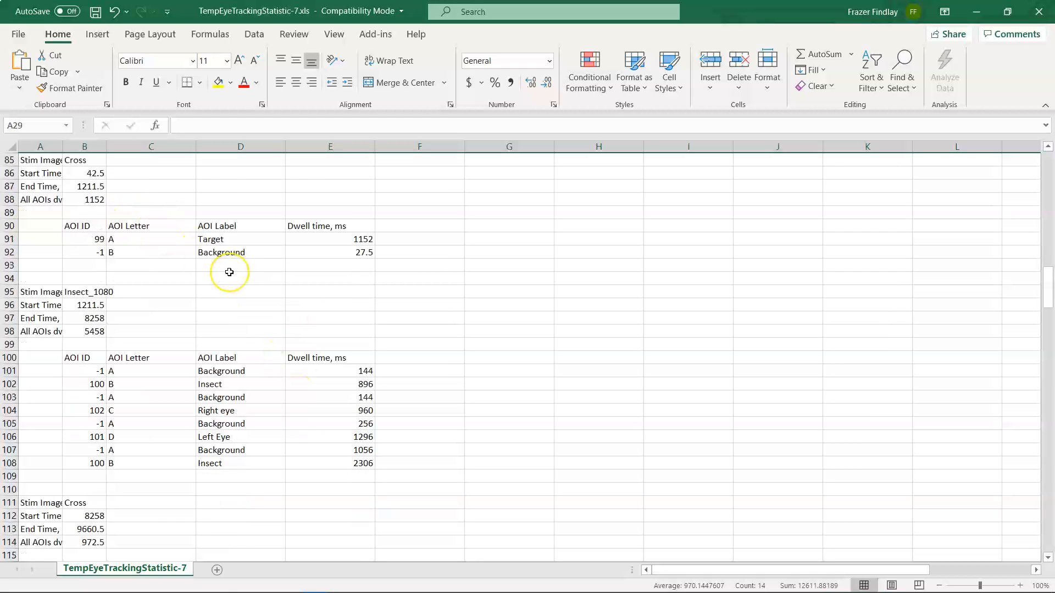
scroll(232, 271, down, 1)
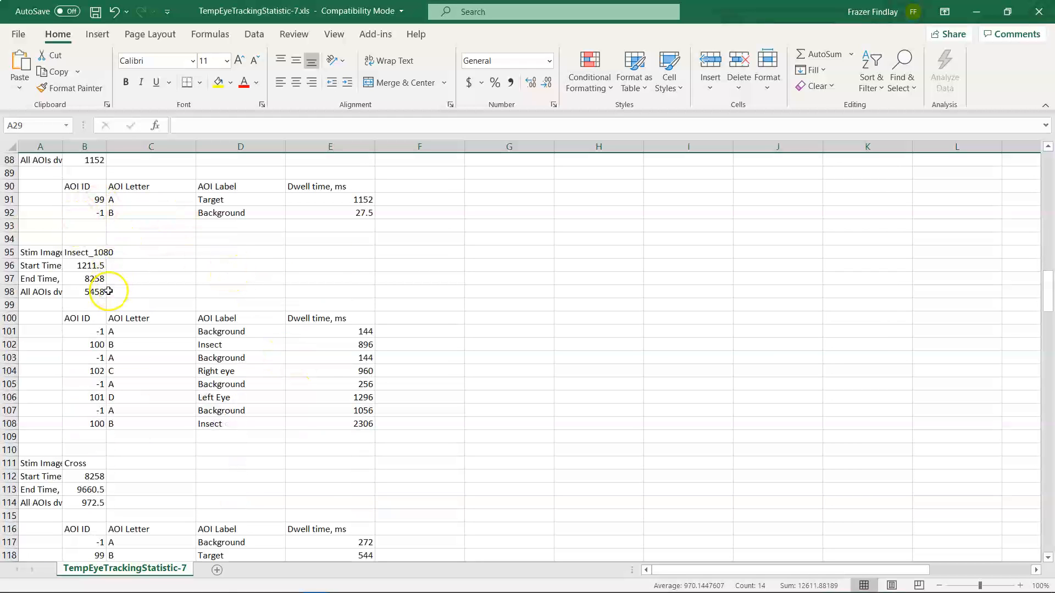
scroll(110, 289, down, 1)
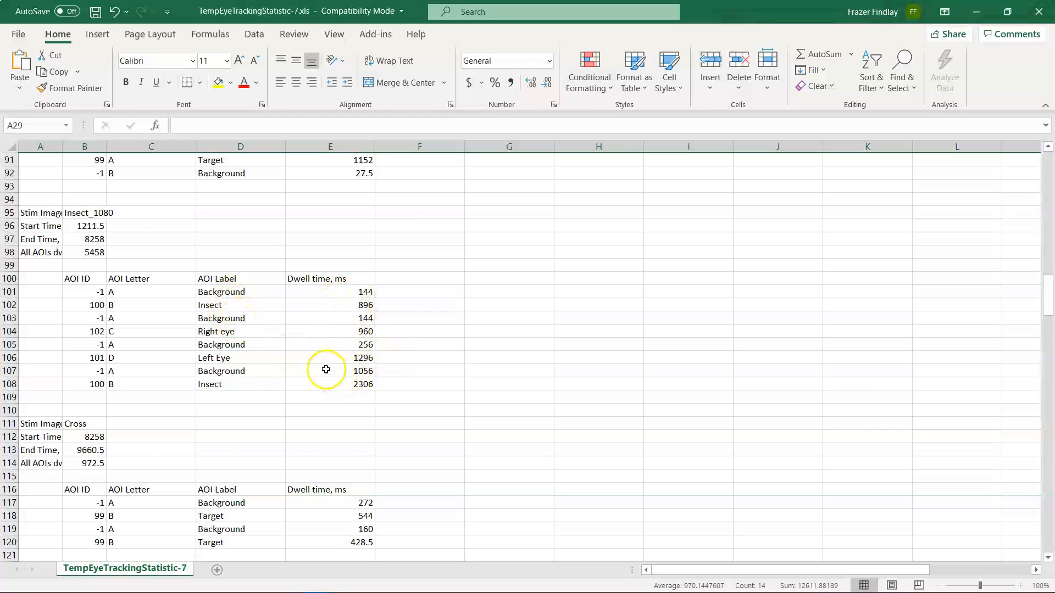
scroll(324, 369, down, 3)
scroll(77, 336, down, 5)
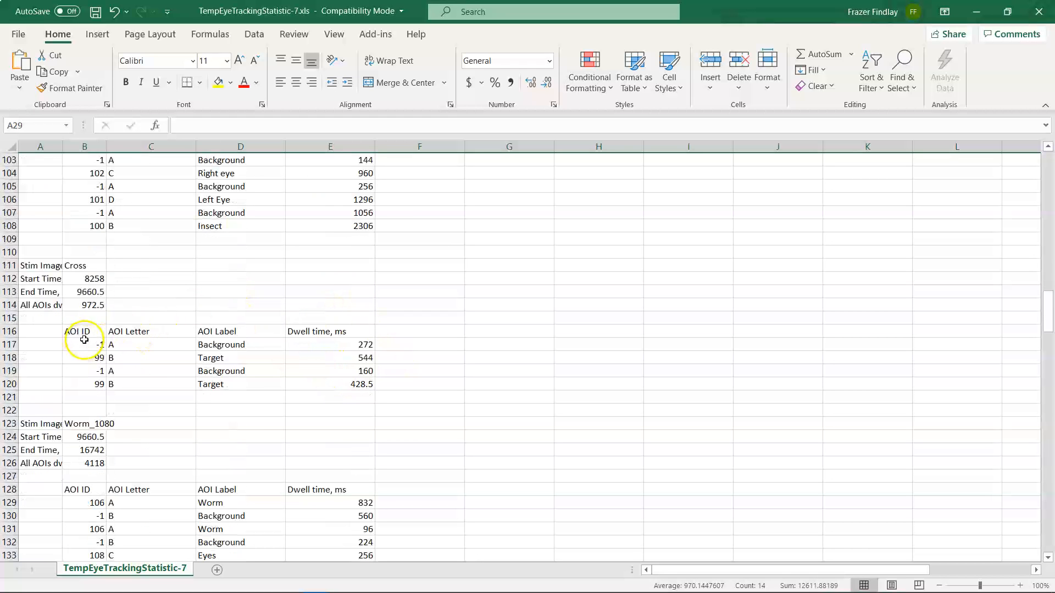
scroll(94, 328, up, 1)
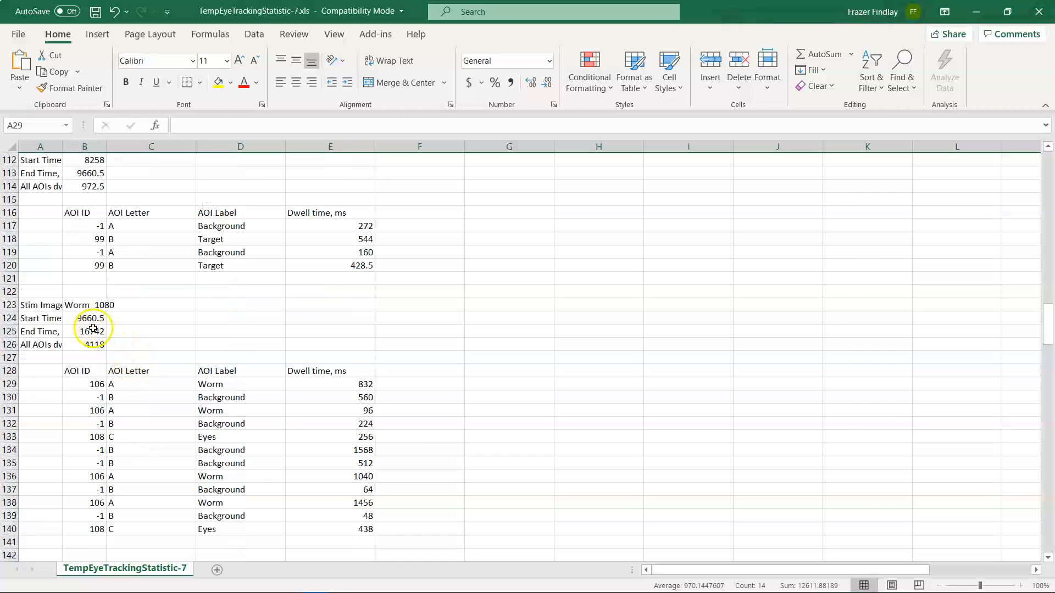
scroll(151, 338, down, 10)
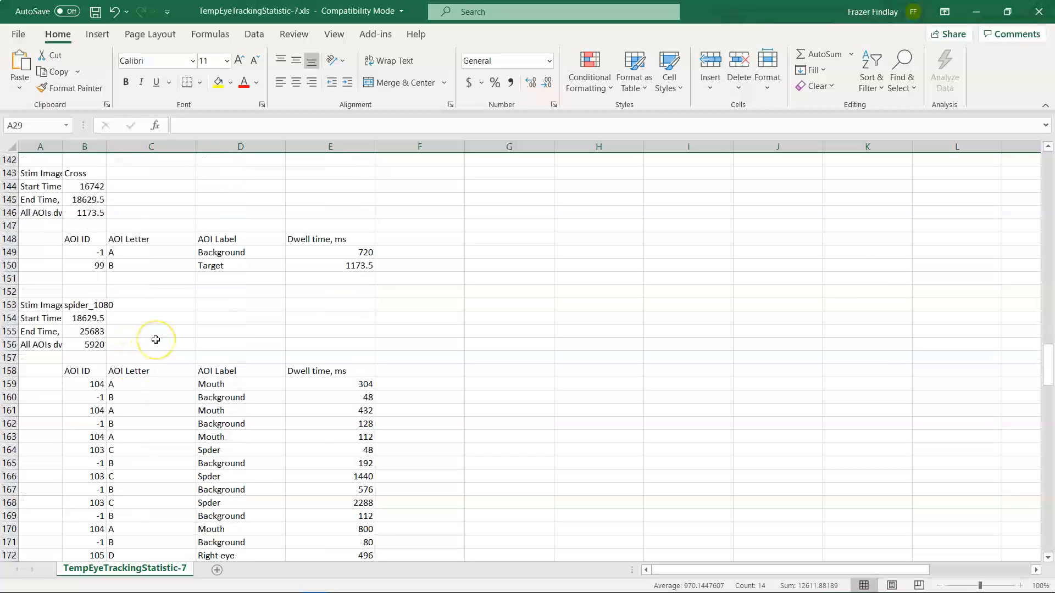
- Examine the Fixations sequence report's coordinates, durations and AOI labels for Insect_1080, and return to the start of the sheet
scroll(155, 340, down, 9)
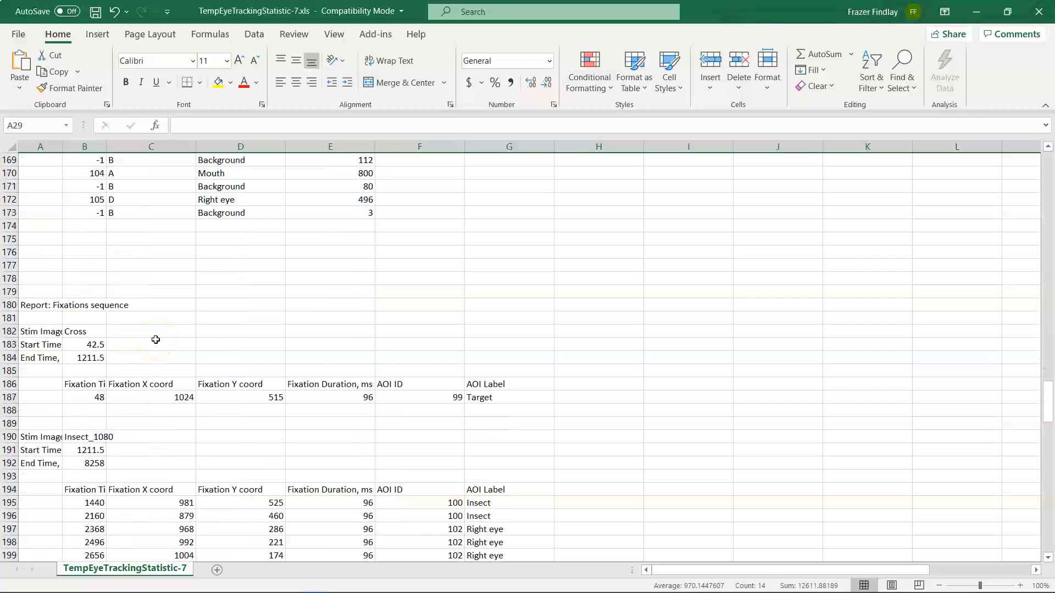
scroll(182, 337, down, 3)
scroll(190, 336, down, 2)
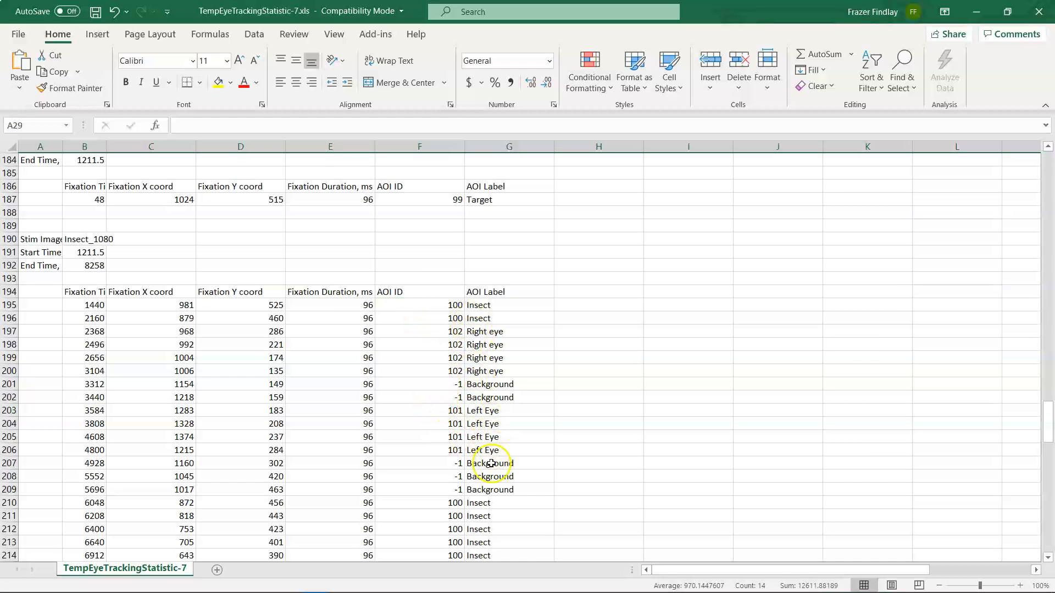
scroll(569, 370, up, 12)
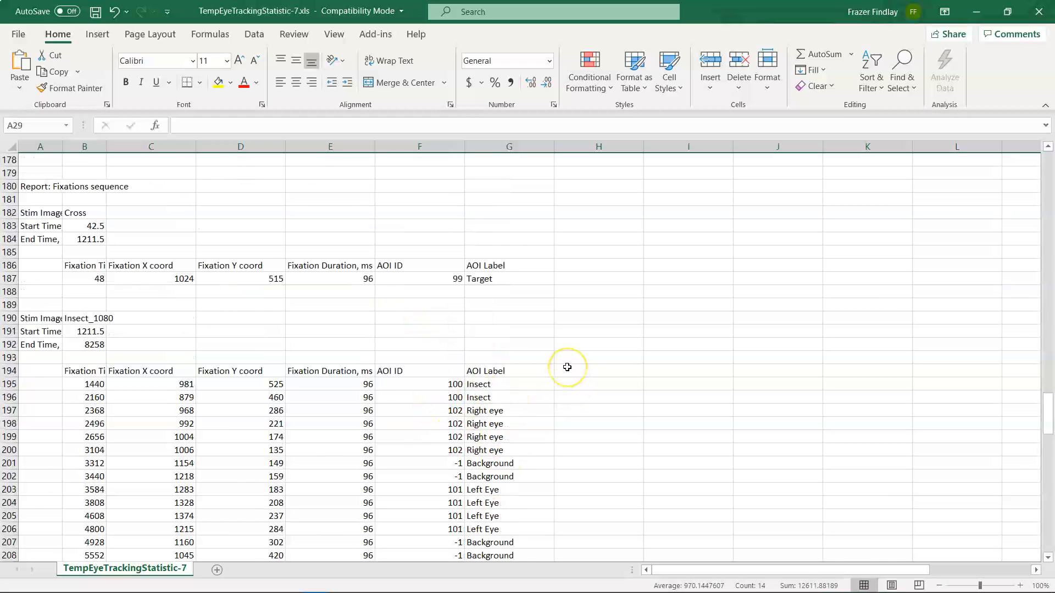
scroll(572, 373, up, 20)
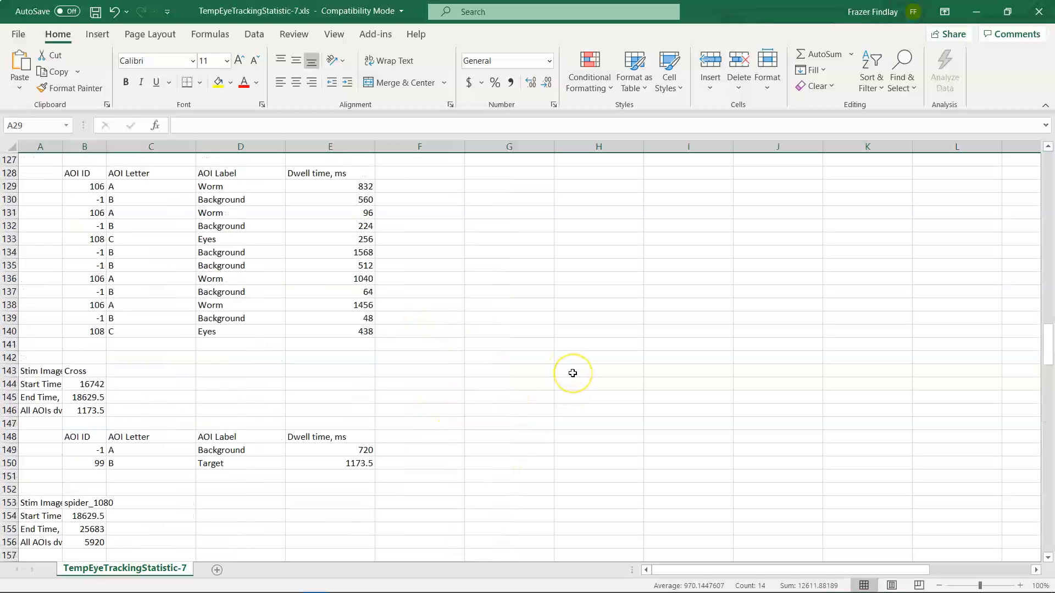
scroll(569, 370, up, 20)
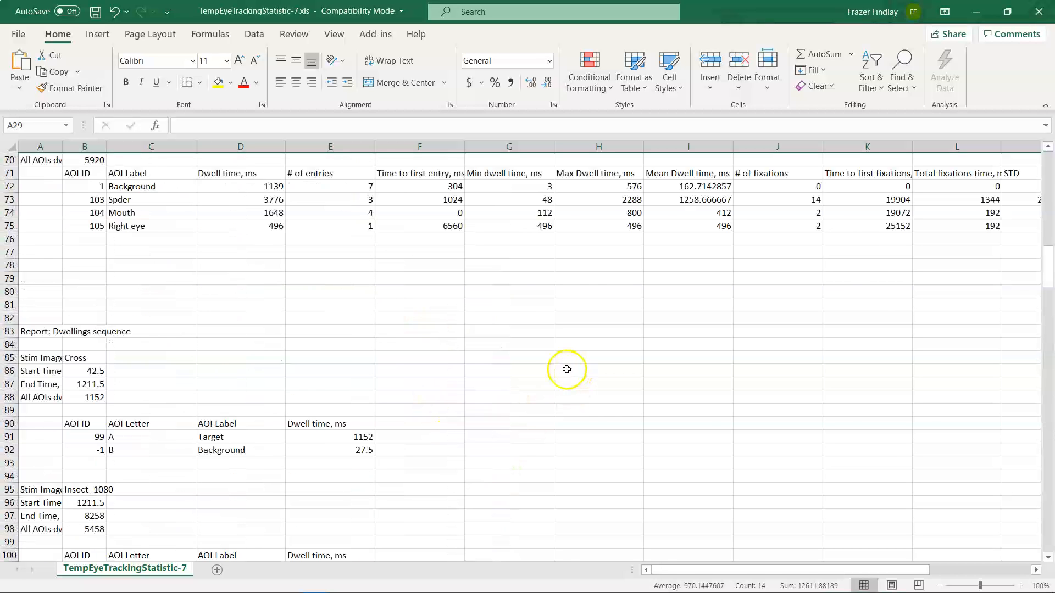
scroll(566, 369, up, 4)
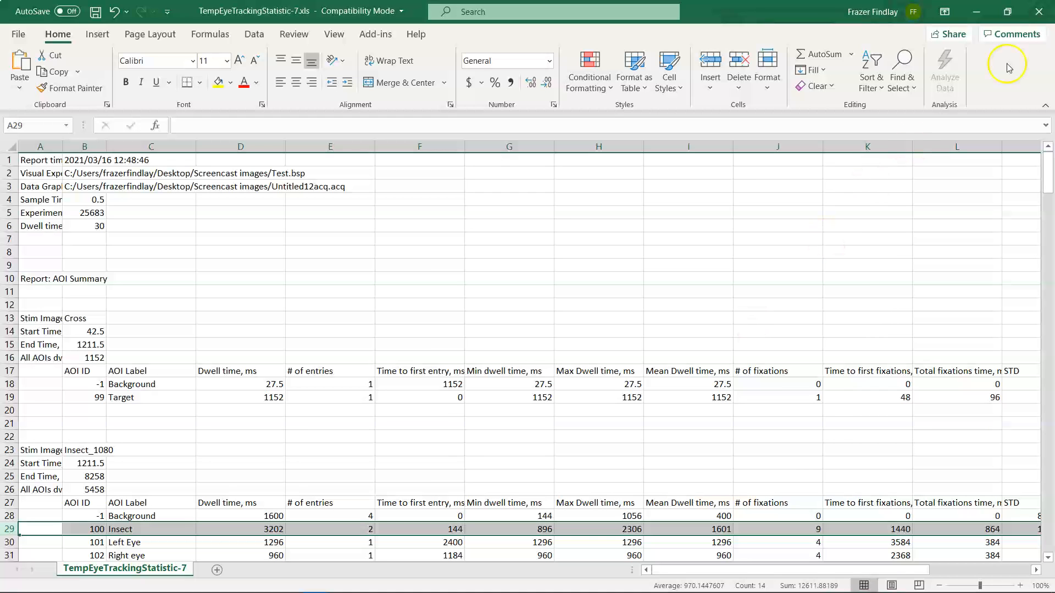
- Minimise the Excel report to return to the Visualization Viewer, and close the completion message and the statistical reports dialog
click(976, 11)
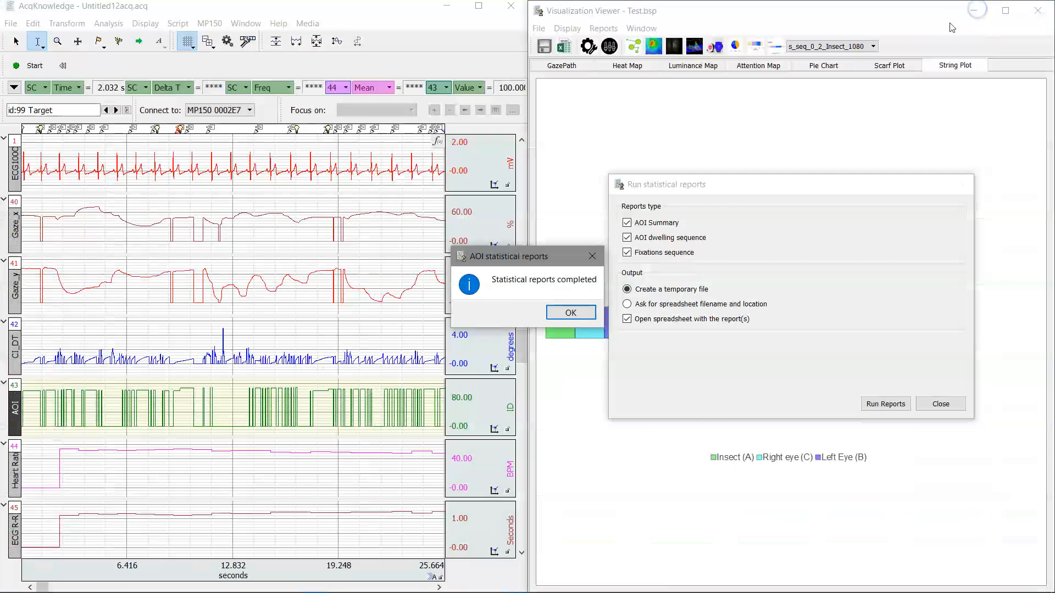
click(570, 312)
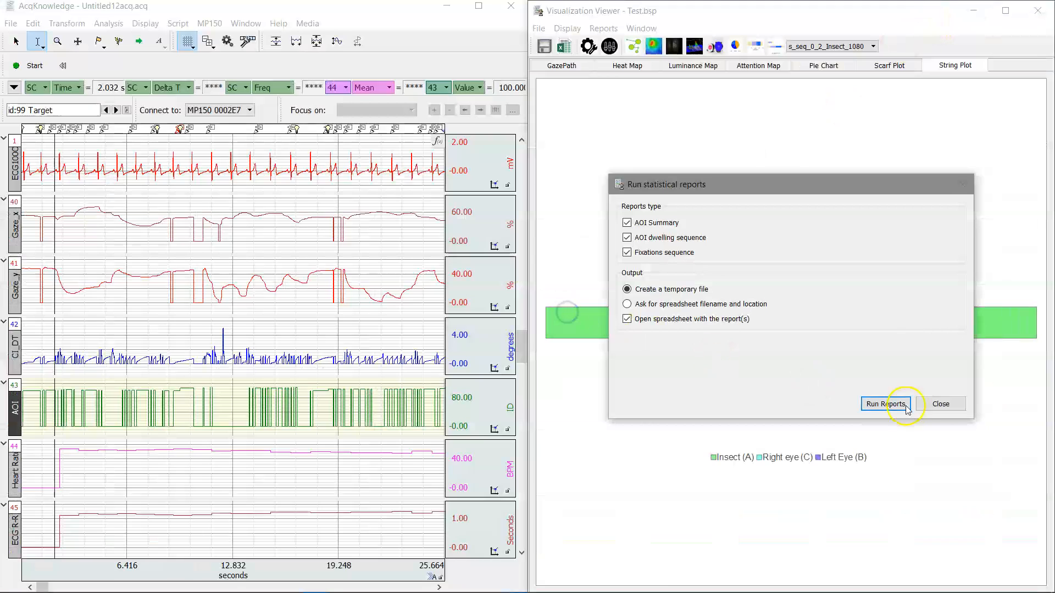
click(940, 404)
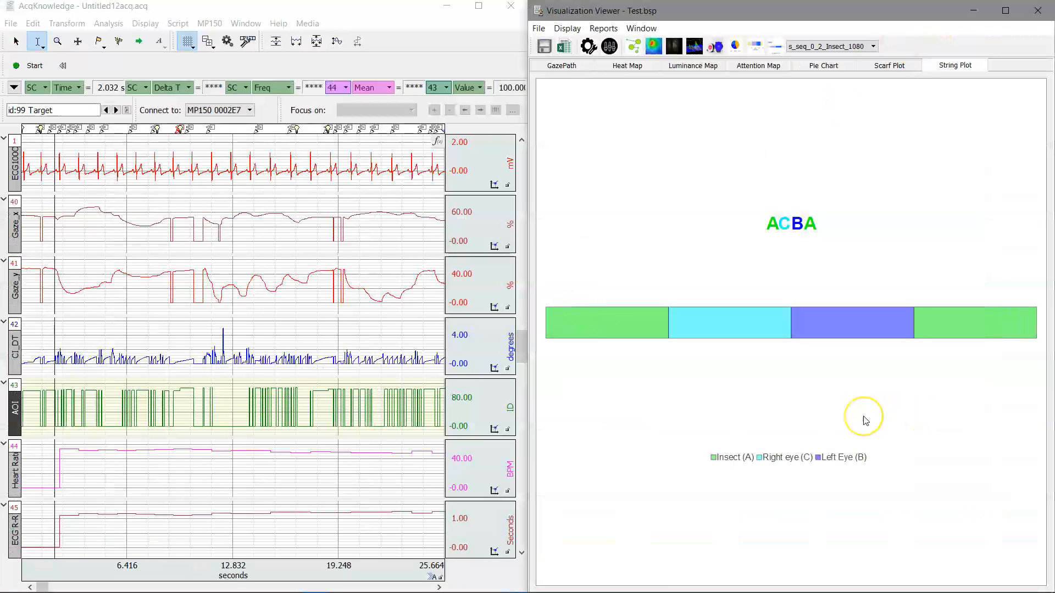